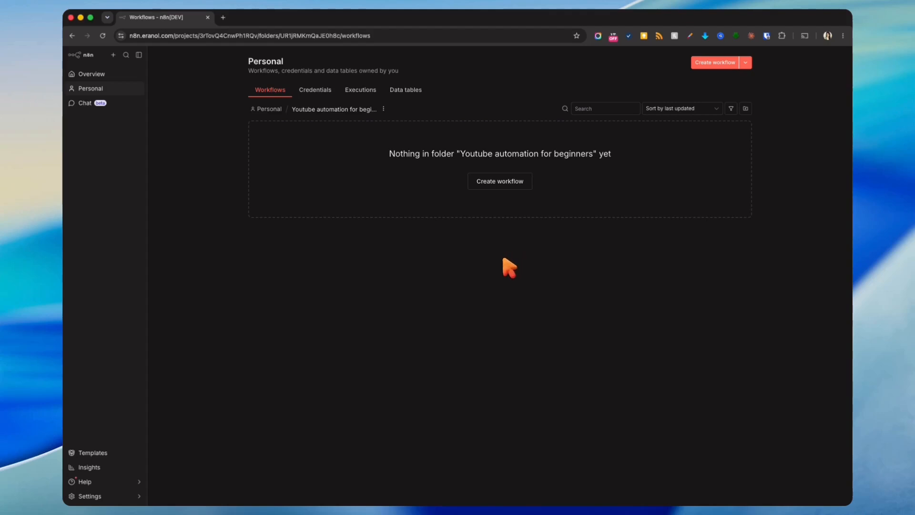
- Create a new workflow, view the pipeline diagram at full size, and return to n8n
left_click(497, 182)
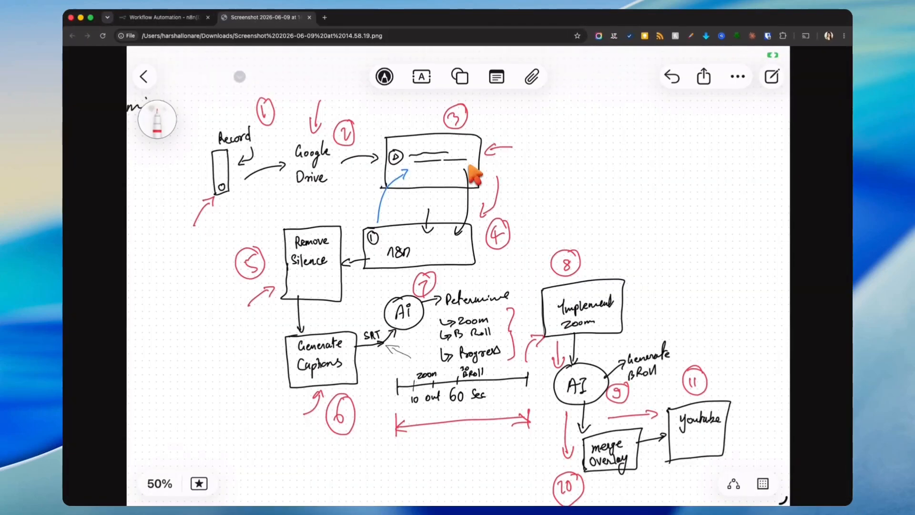
left_click(252, 186)
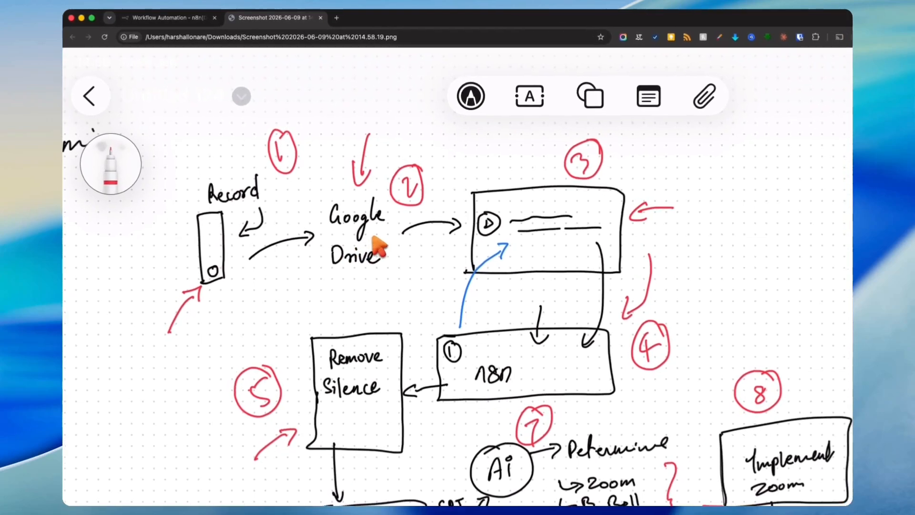
left_click(358, 227)
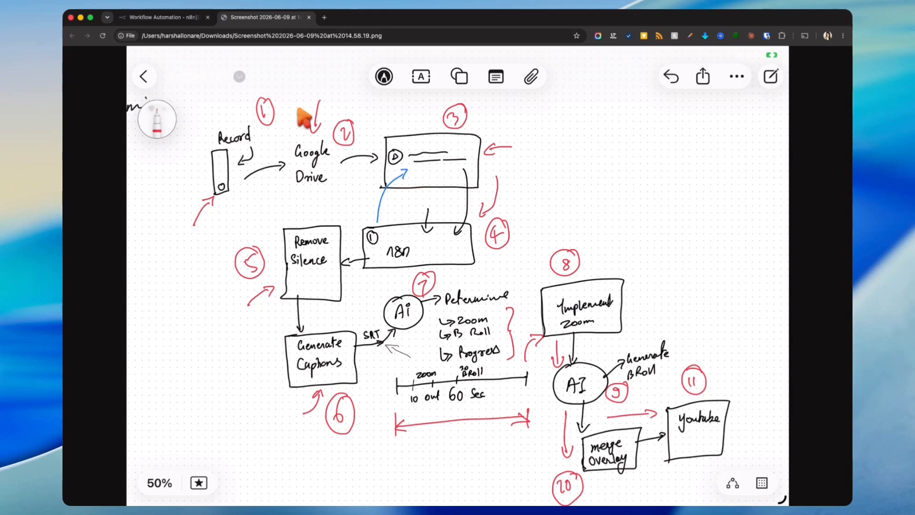
left_click(177, 18)
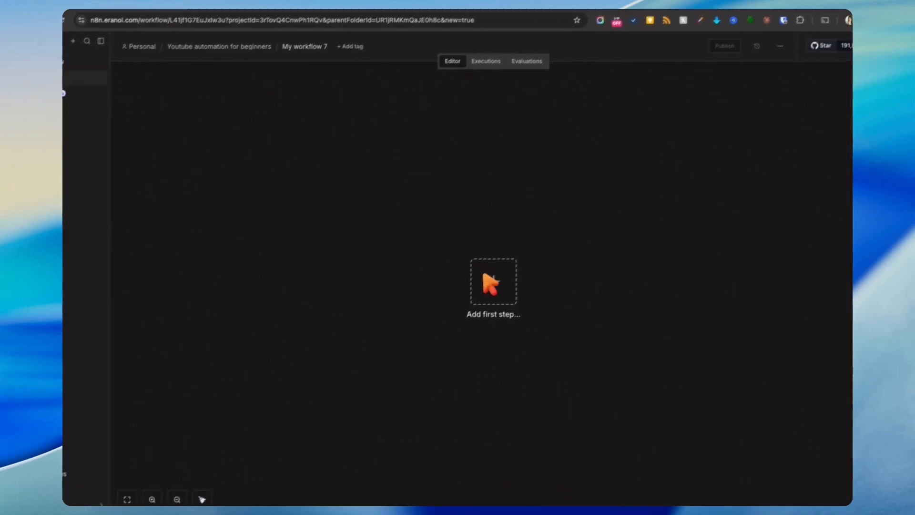
- Add a Google Drive 'On changes involving a specific folder' trigger as the first step
left_click(486, 279)
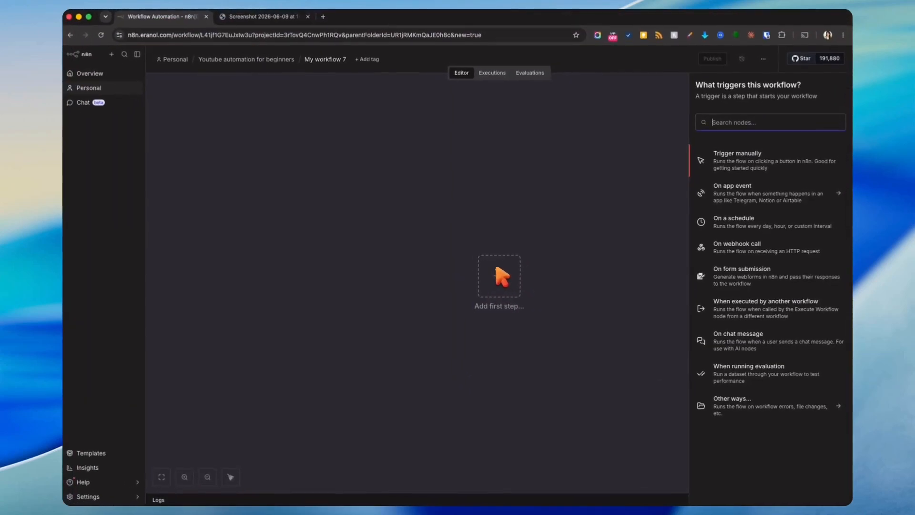
type("google")
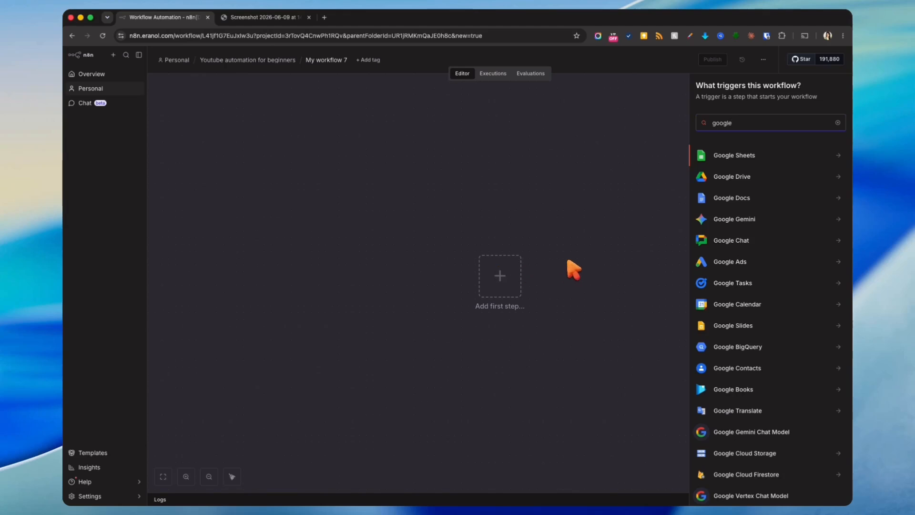
left_click(731, 177)
left_click(741, 189)
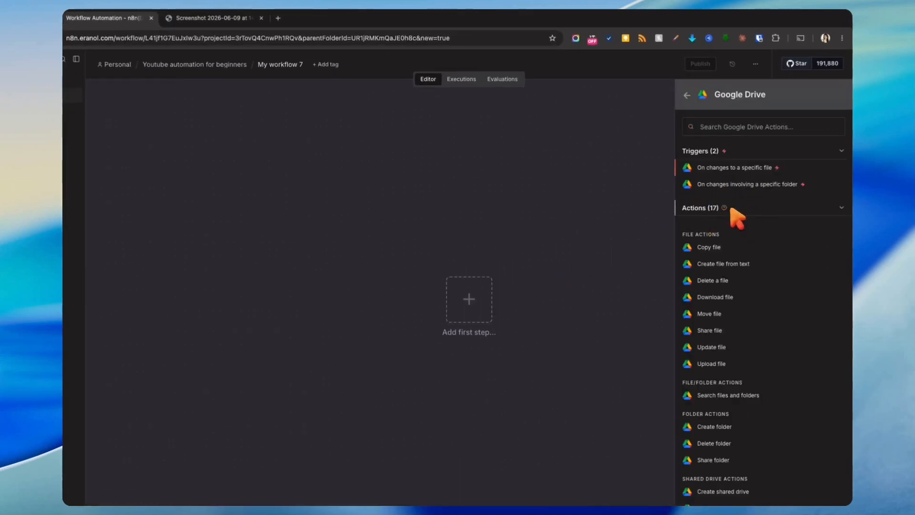
left_click(731, 208)
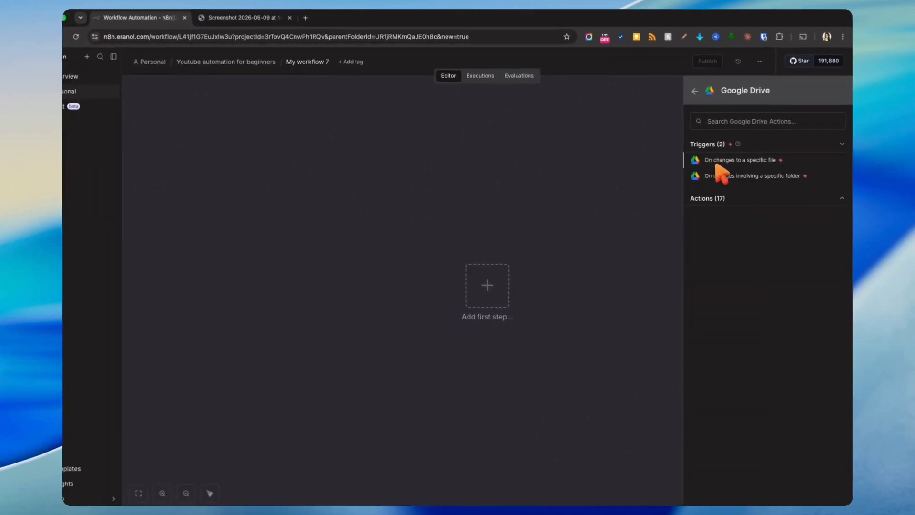
left_click(750, 170)
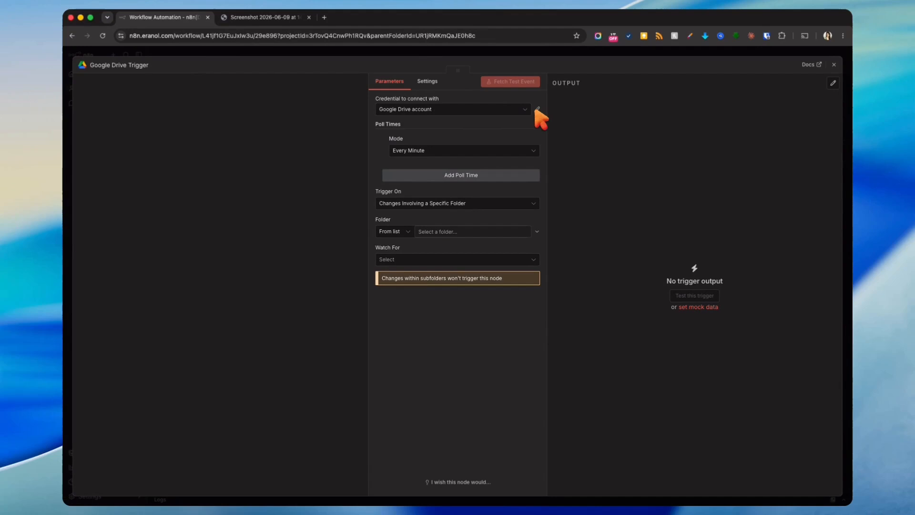
- Set the trigger to poll Every Hour at minute 1, watching the Eranol folder for File Created
left_click(533, 150)
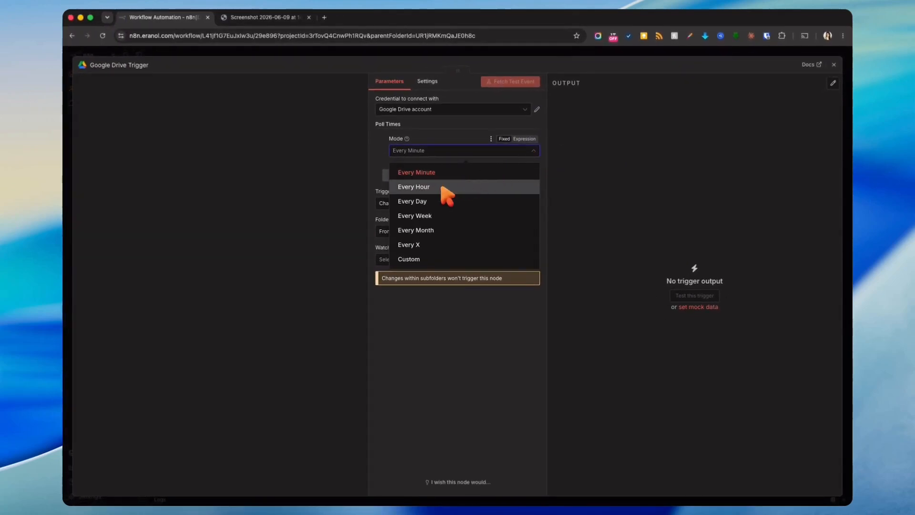
left_click(442, 186)
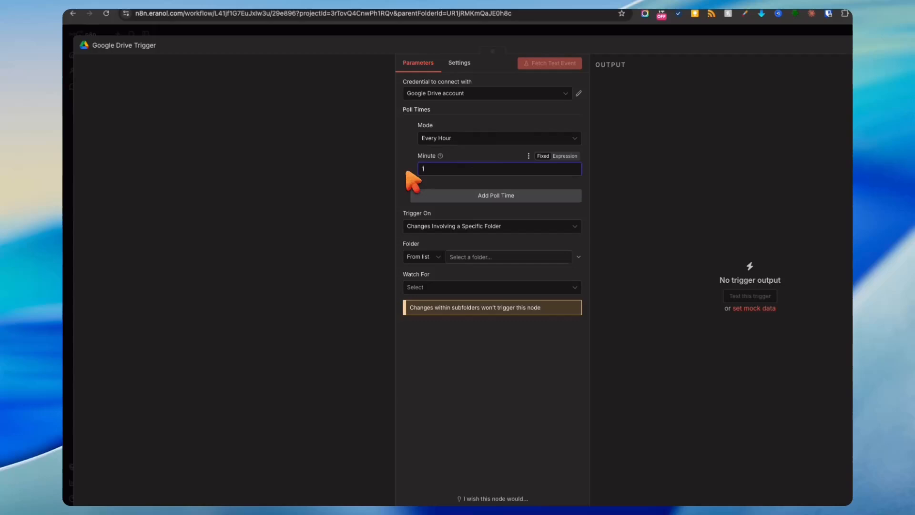
left_click(408, 173)
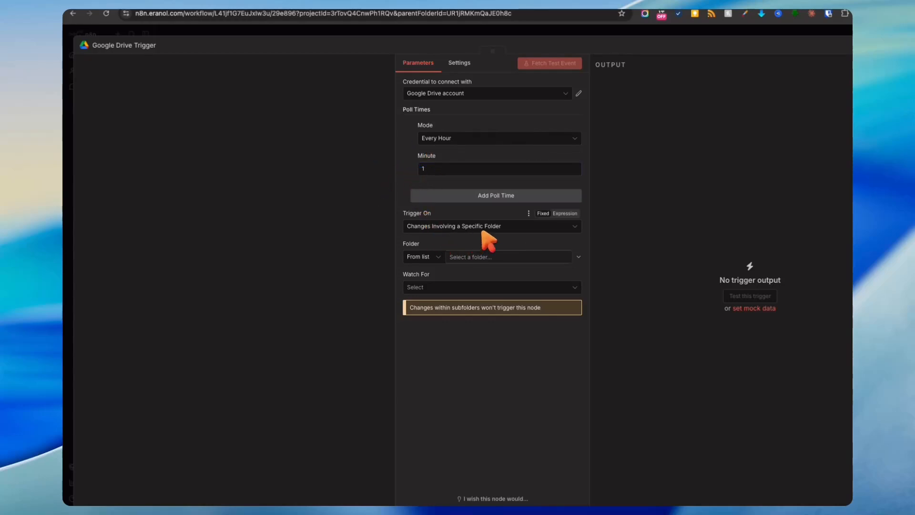
left_click(479, 259)
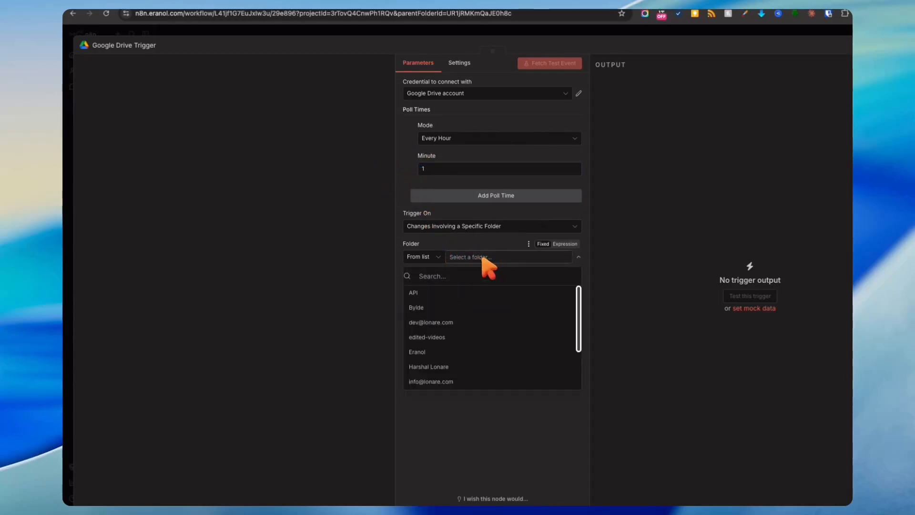
left_click(448, 351)
left_click(481, 287)
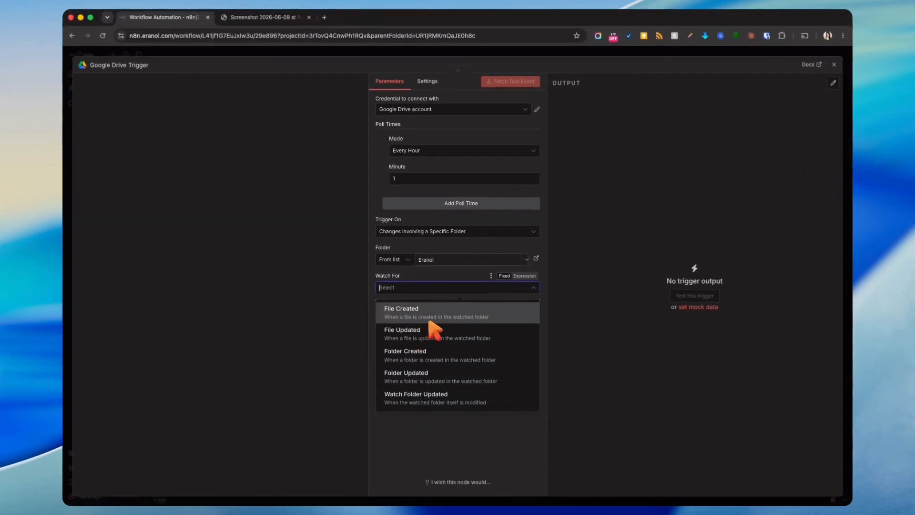
left_click(432, 315)
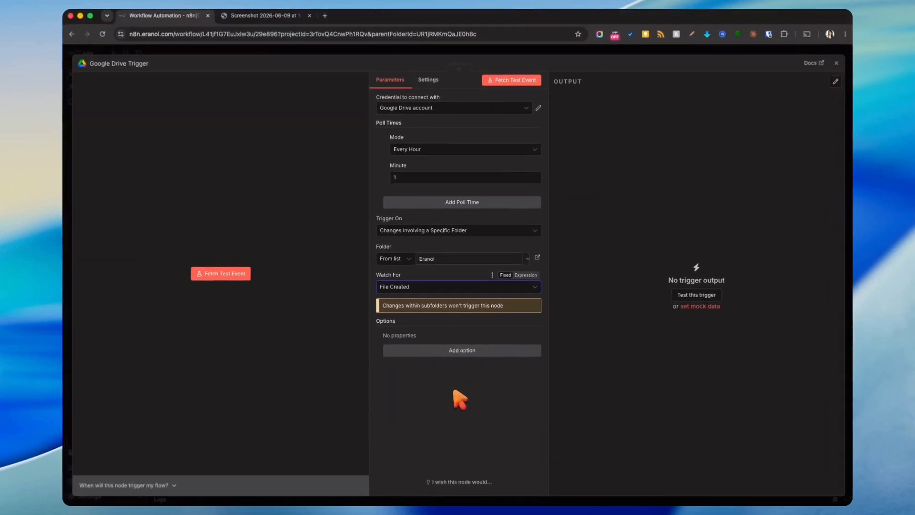
left_click(555, 238)
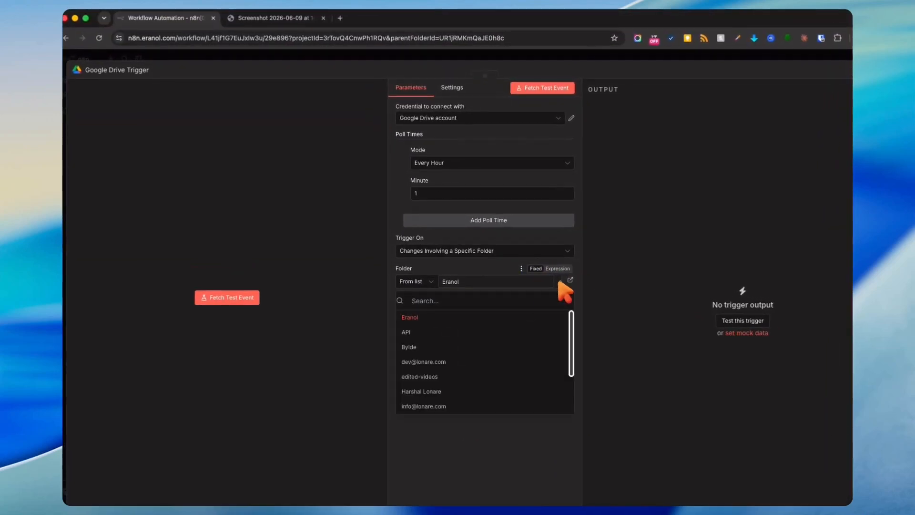
left_click(483, 315)
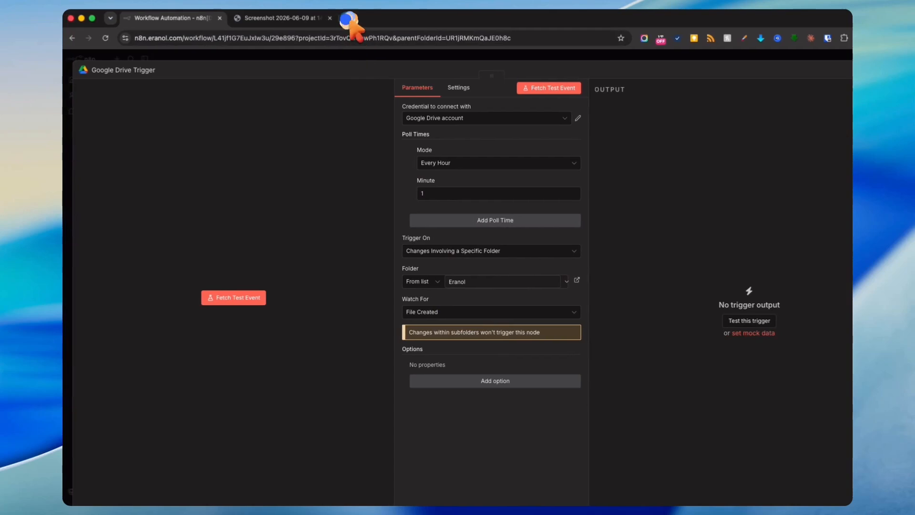
- Open the Eranol Drive folder in a new tab, then go back to the n8n trigger
left_click(340, 17)
type("drive")
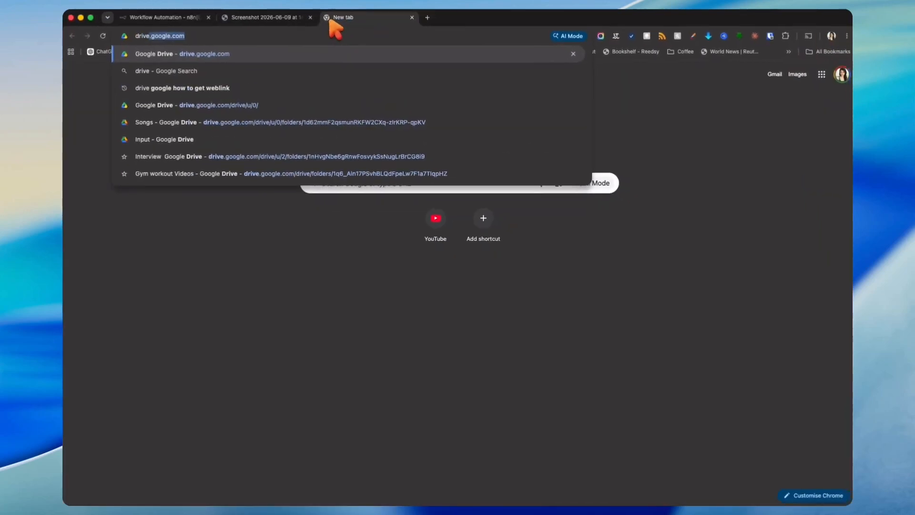
key("Return")
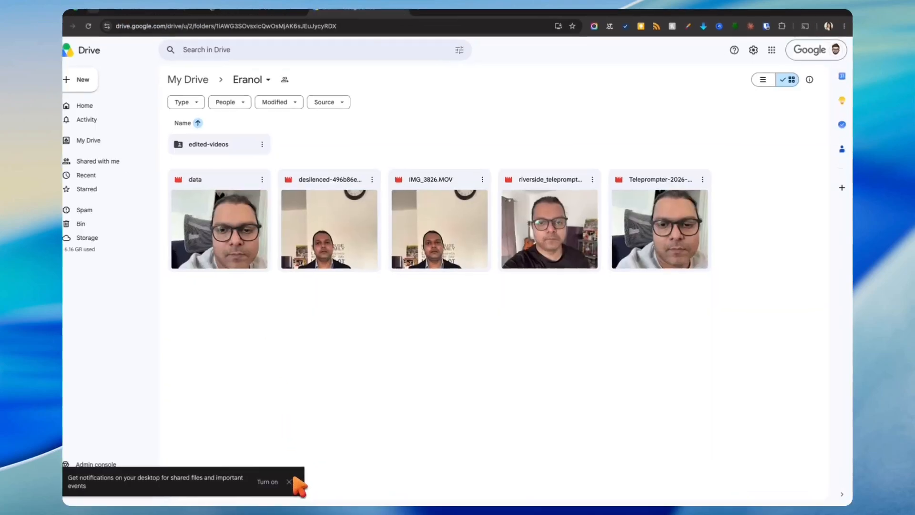
left_click(289, 481)
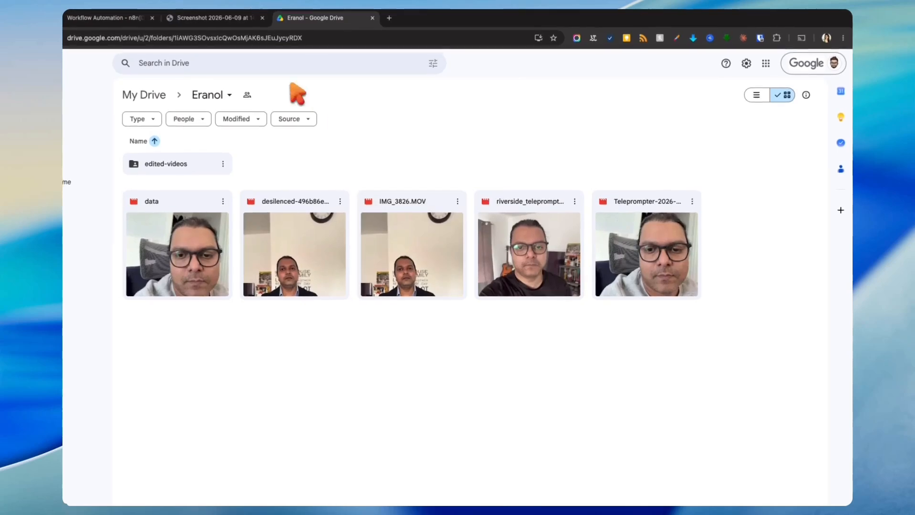
left_click(115, 18)
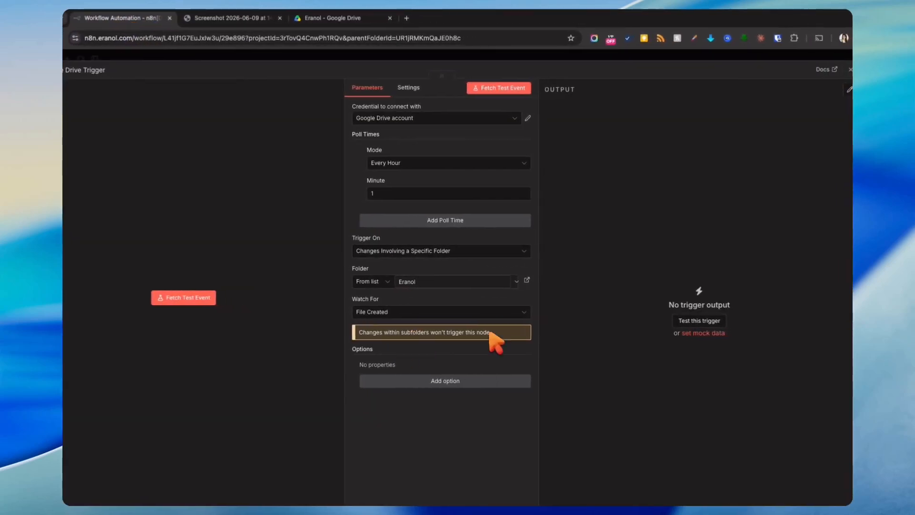
- Fetch a test event that returns one new-video item, then close the trigger settings
left_click(548, 88)
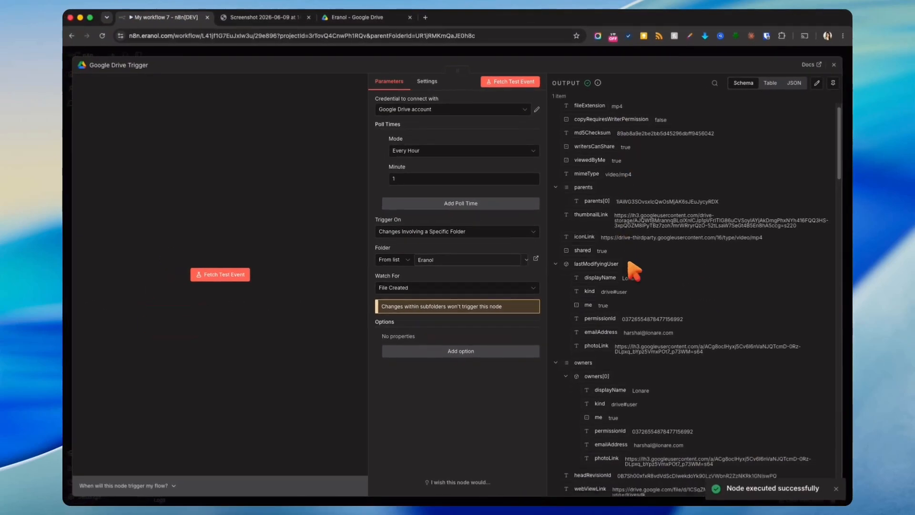
scroll(634, 271, "down", 5)
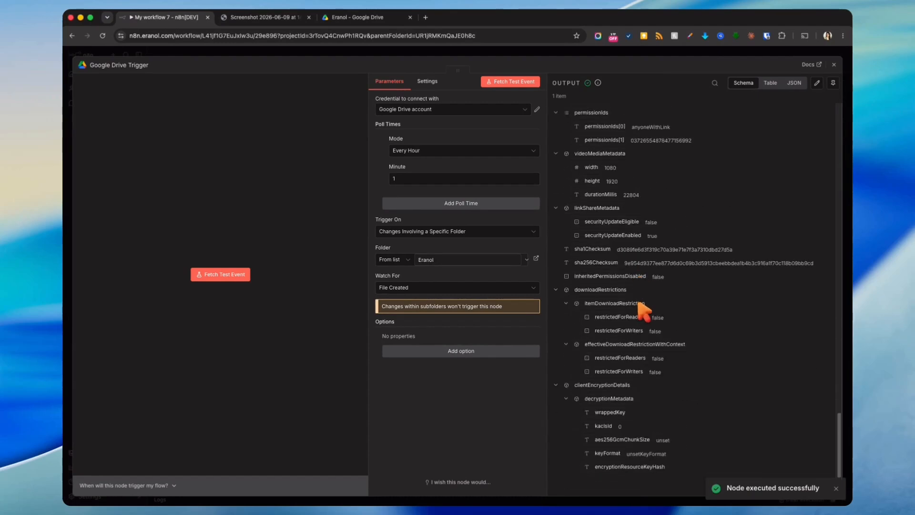
scroll(643, 295, "up", 6)
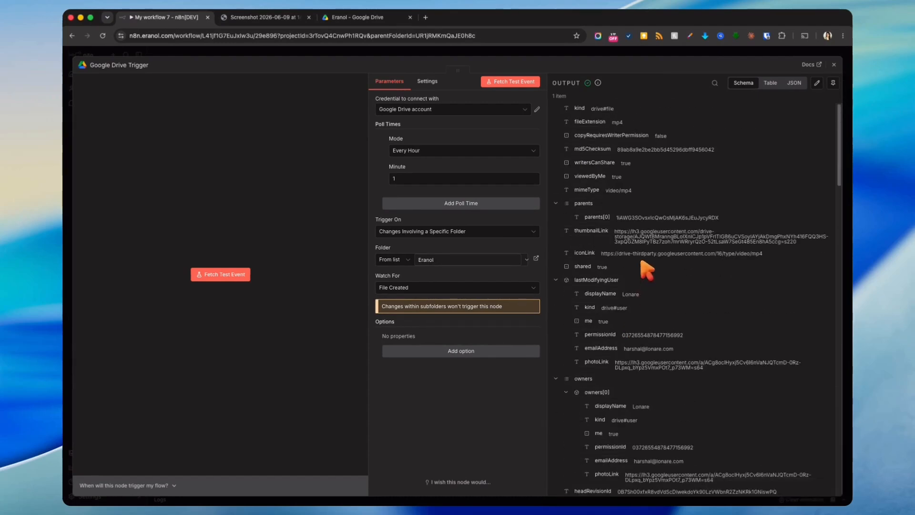
left_click(615, 52)
left_click(619, 320)
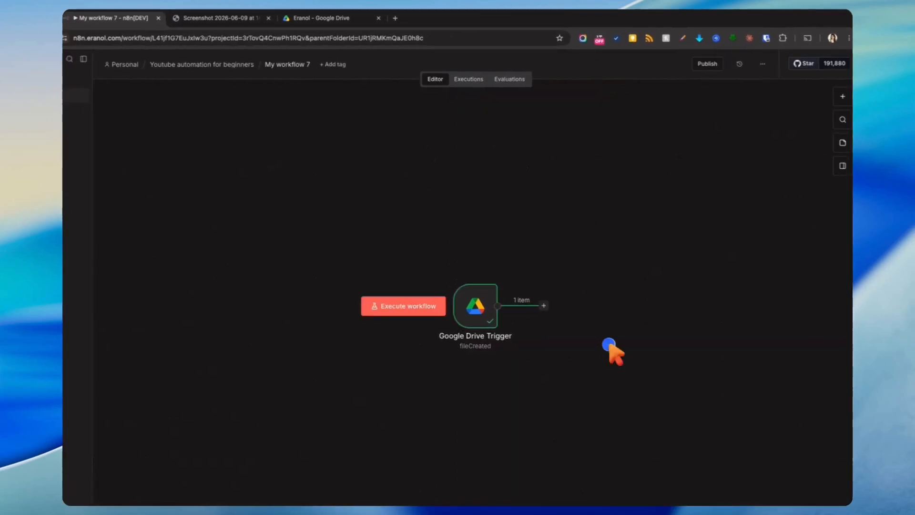
scroll(565, 351, "left", 2)
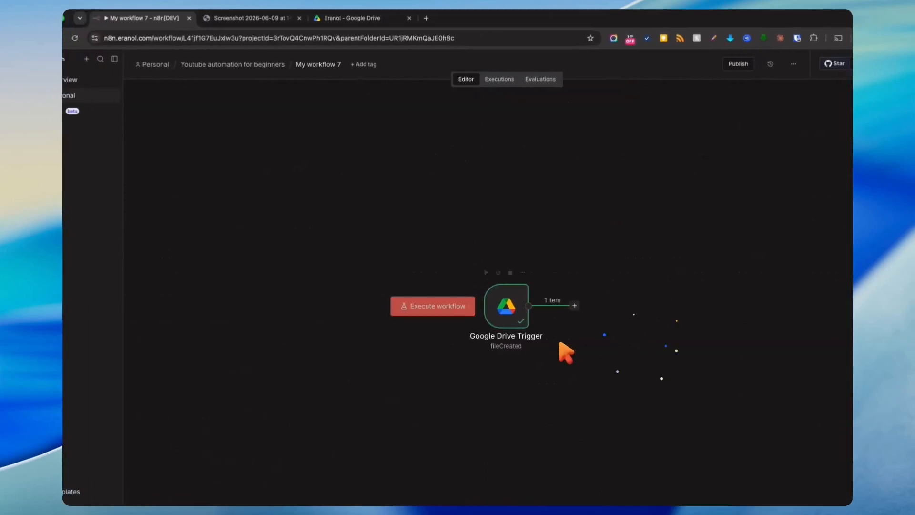
scroll(506, 306, "right", 5)
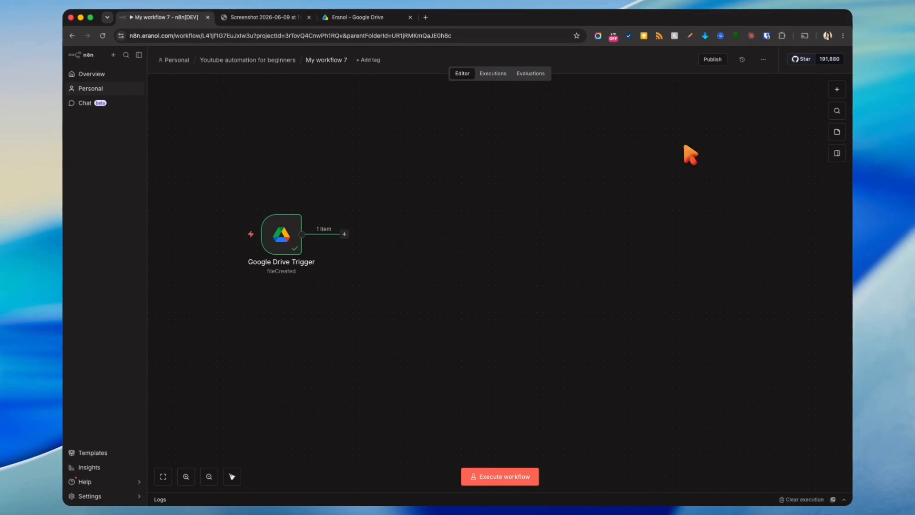
- Add an HTTP Request node followed by a Wait node
left_click(837, 89)
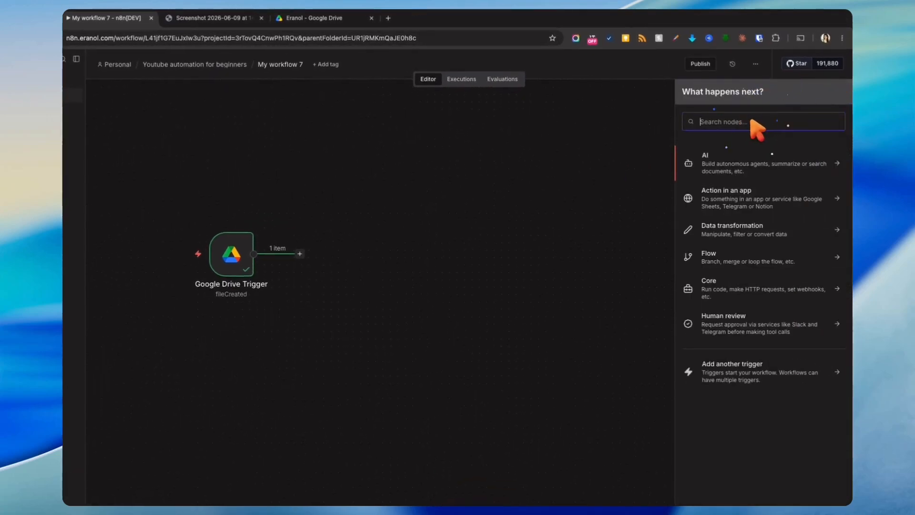
type("hh")
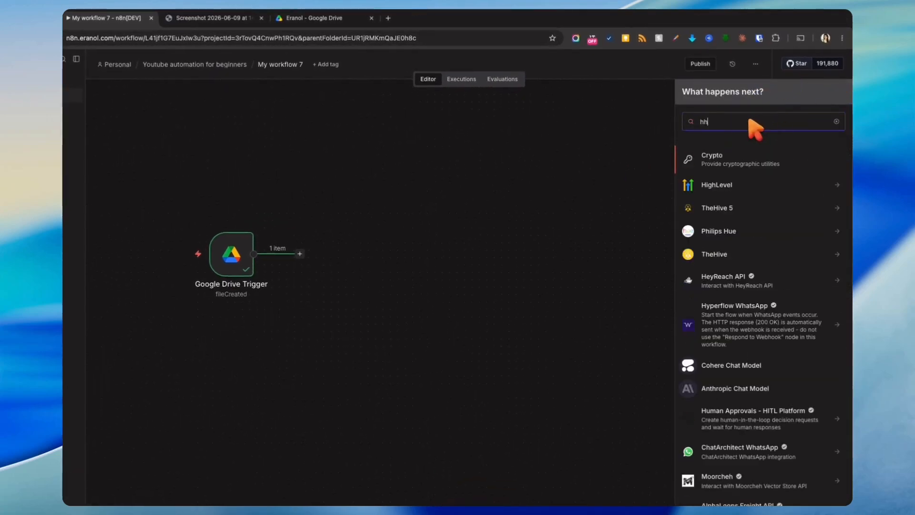
key("BackSpace")
type("tt")
left_click(758, 167)
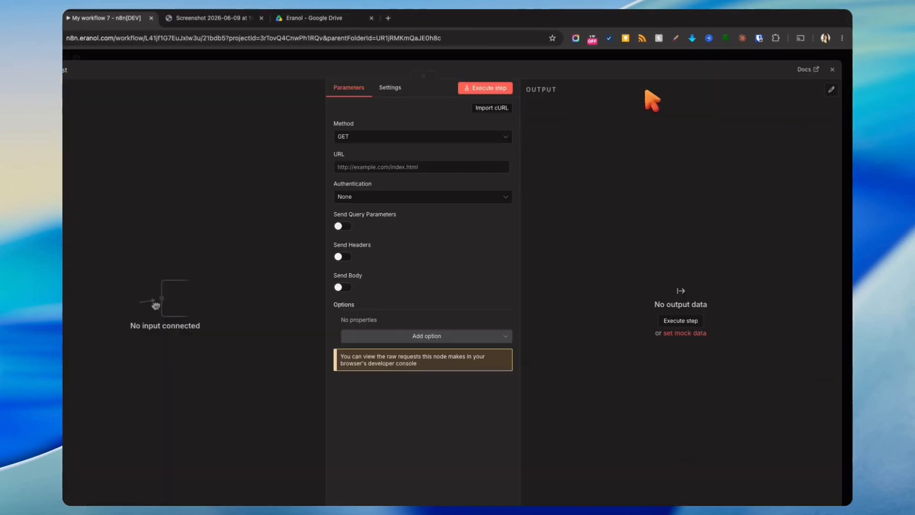
key("Escape")
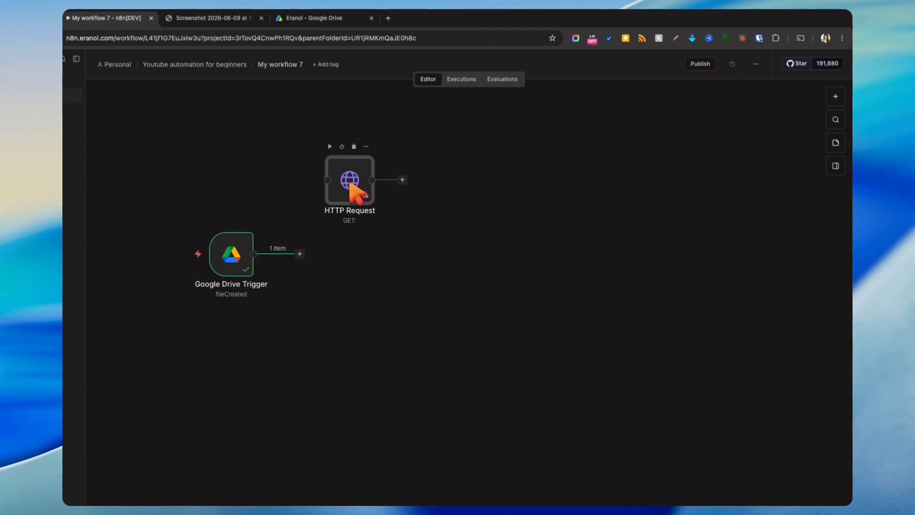
left_click(402, 180)
type("wa")
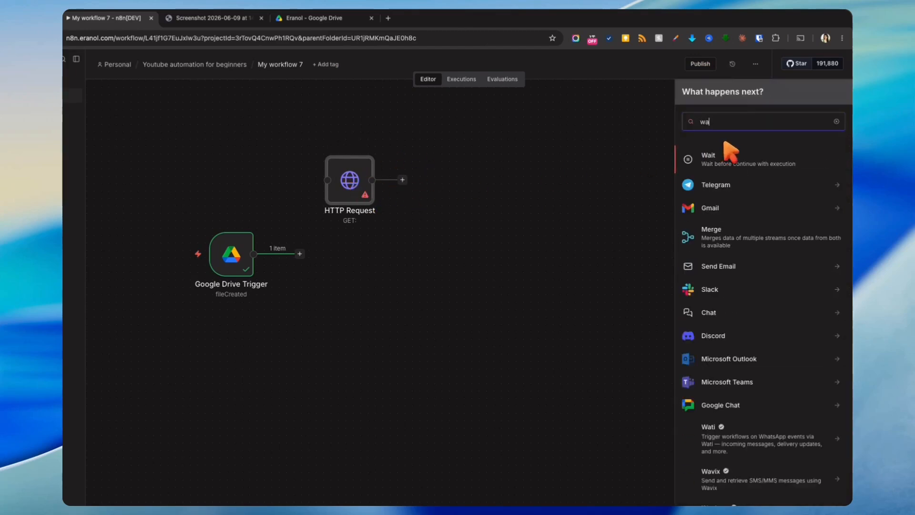
type("it")
left_click(705, 157)
key("Escape")
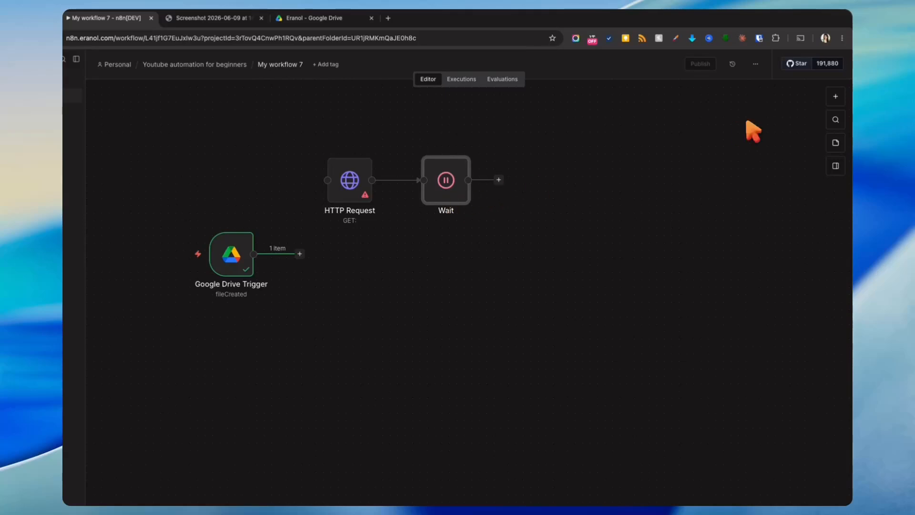
- Add a second HTTP Request node after Wait, then a Switch node
left_click(835, 96)
type("http")
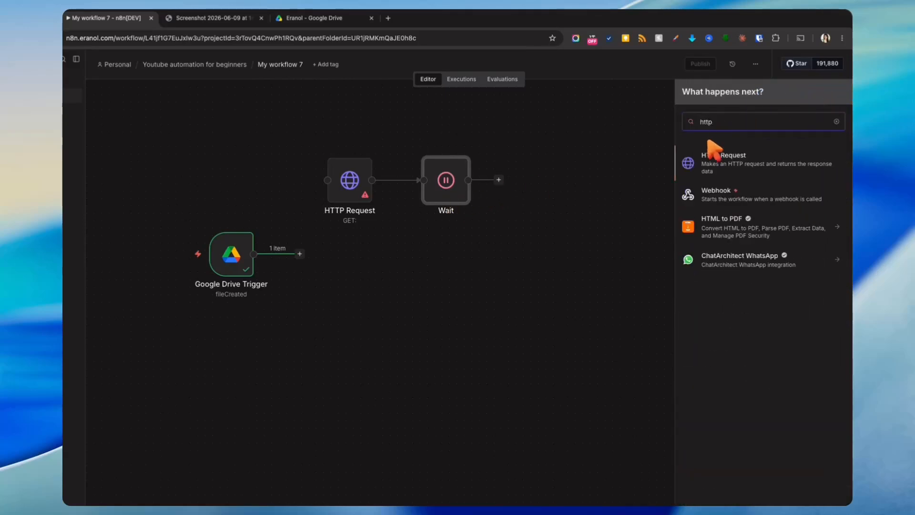
left_click(712, 148)
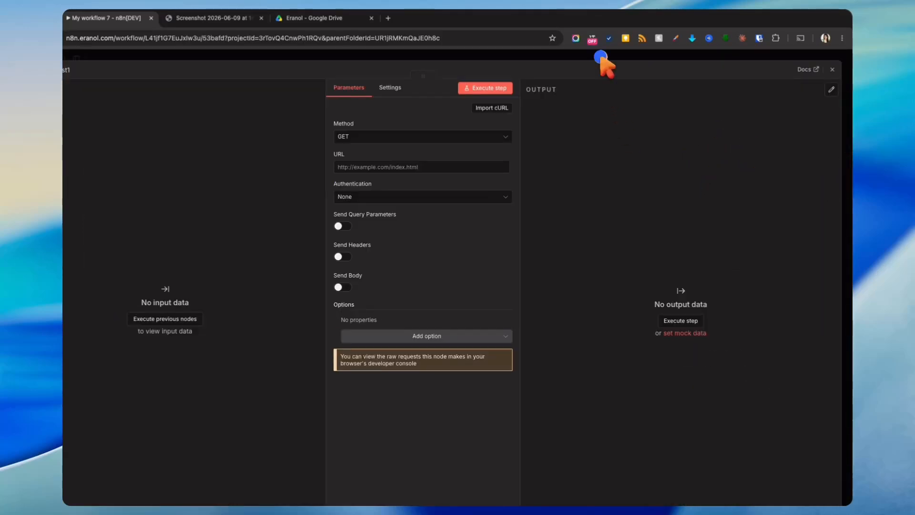
key("Escape")
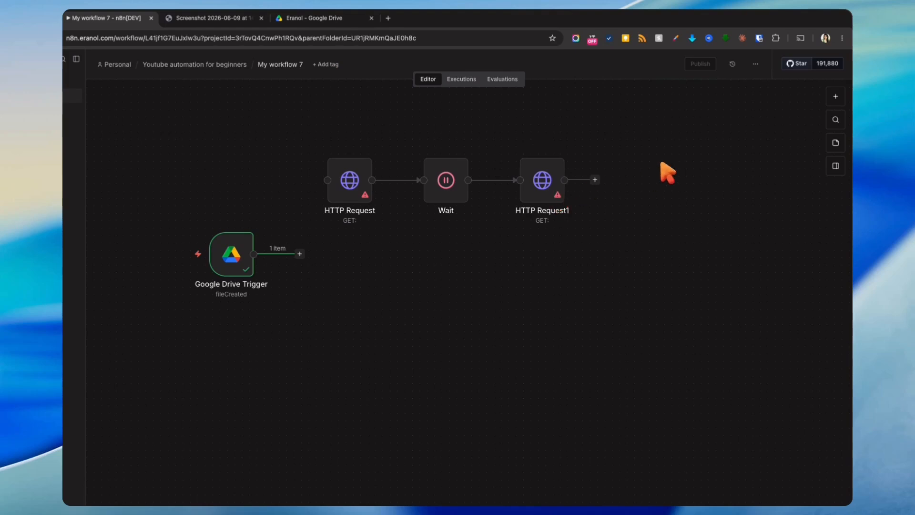
key("Tab")
type("swit")
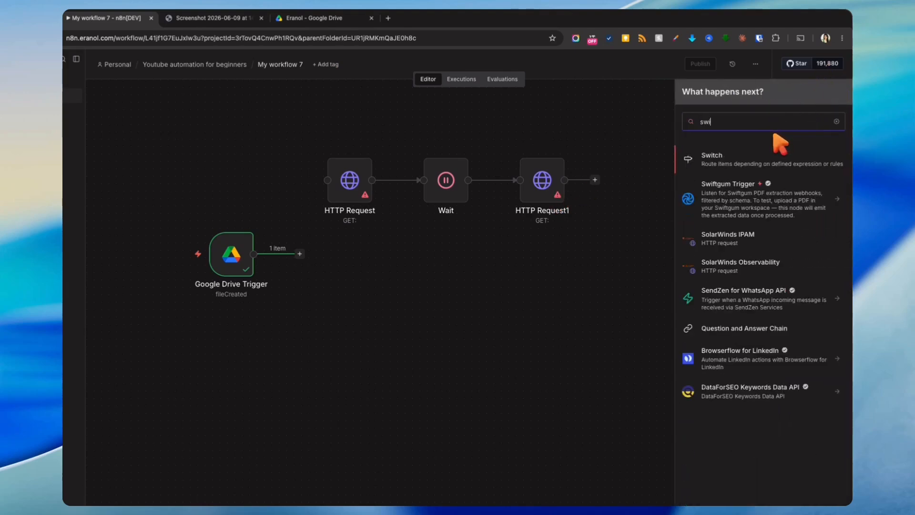
left_click(767, 157)
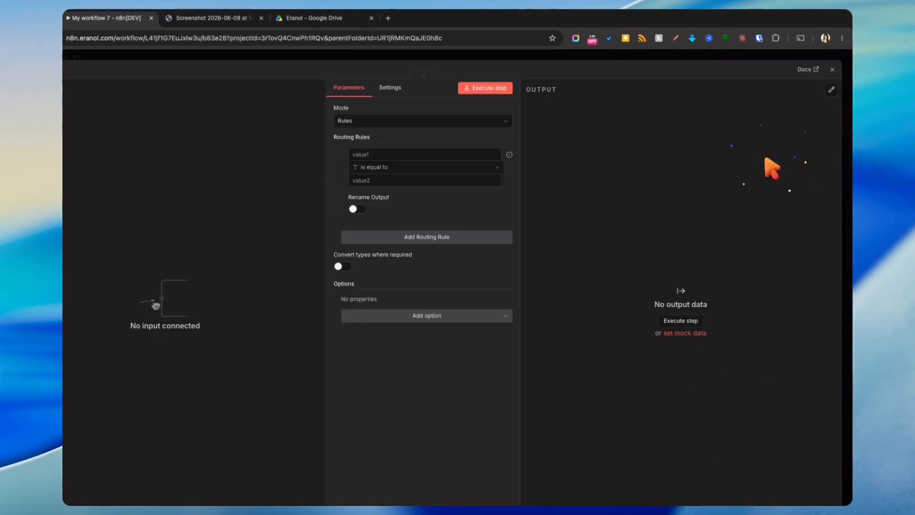
left_click(653, 59)
- Drag all nodes into one row and connect HTTP Request1's output to the Switch
left_click_drag(641, 276, 639, 249)
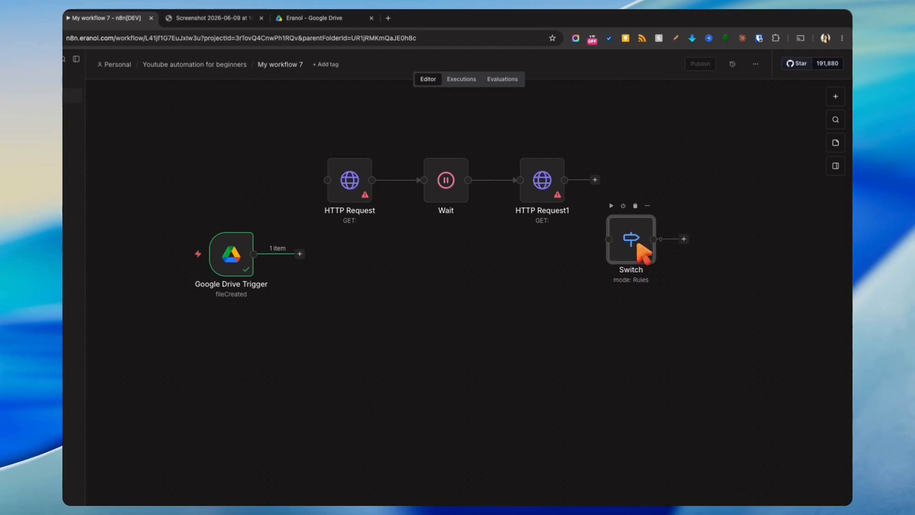
left_click_drag(227, 256, 197, 315)
left_click_drag(350, 176, 317, 194)
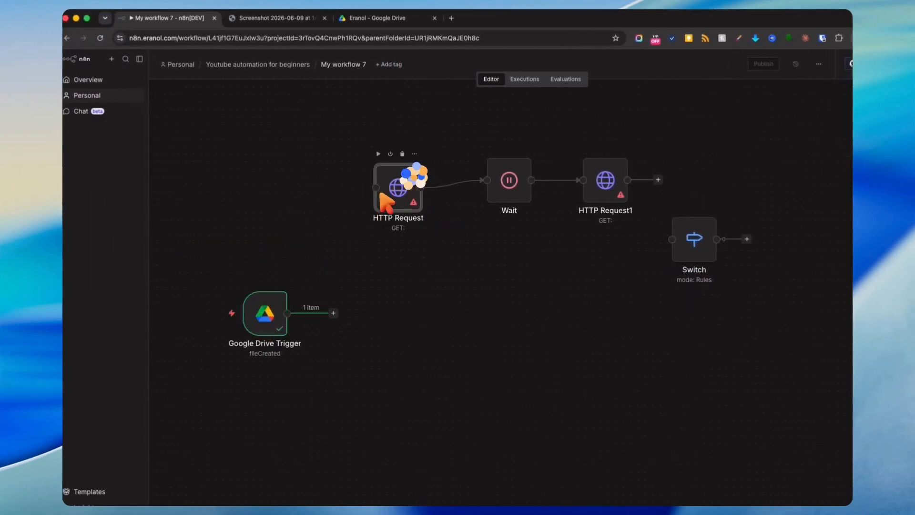
left_click_drag(385, 200, 350, 220)
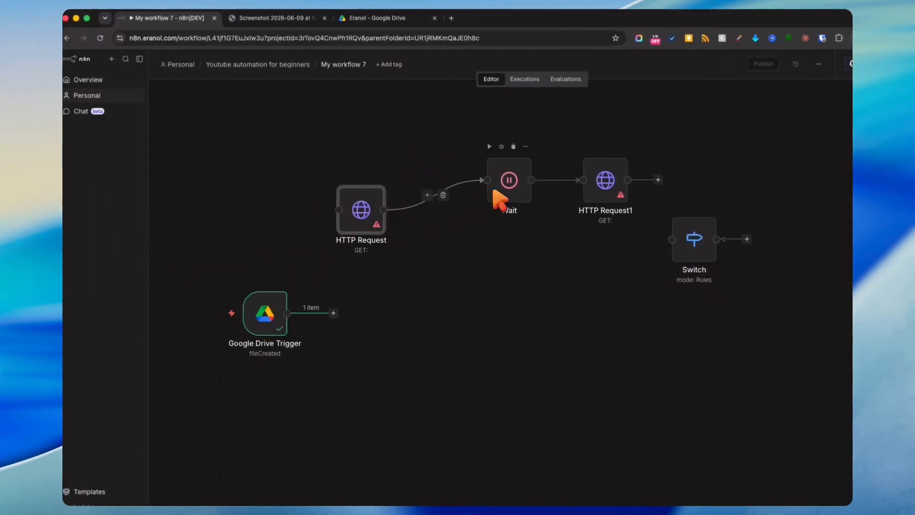
left_click_drag(524, 197, 460, 171)
left_click_drag(608, 184, 542, 170)
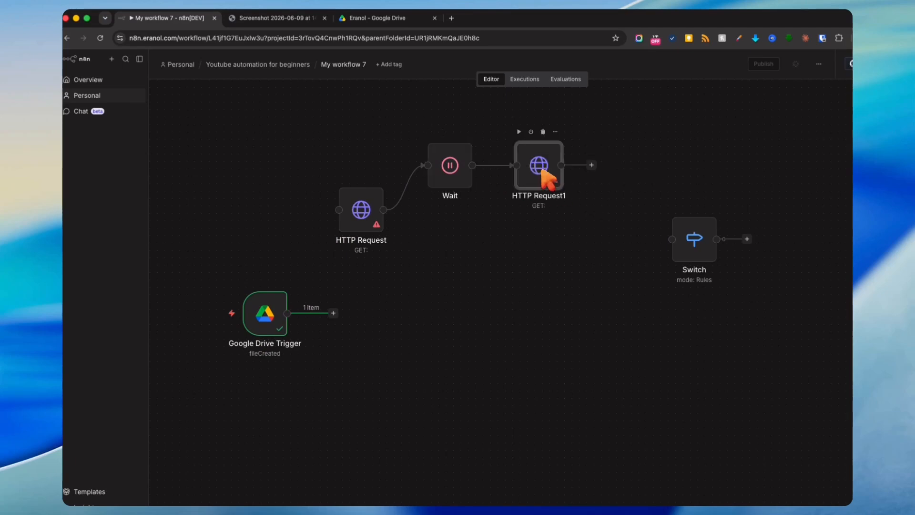
left_click_drag(674, 243, 631, 166)
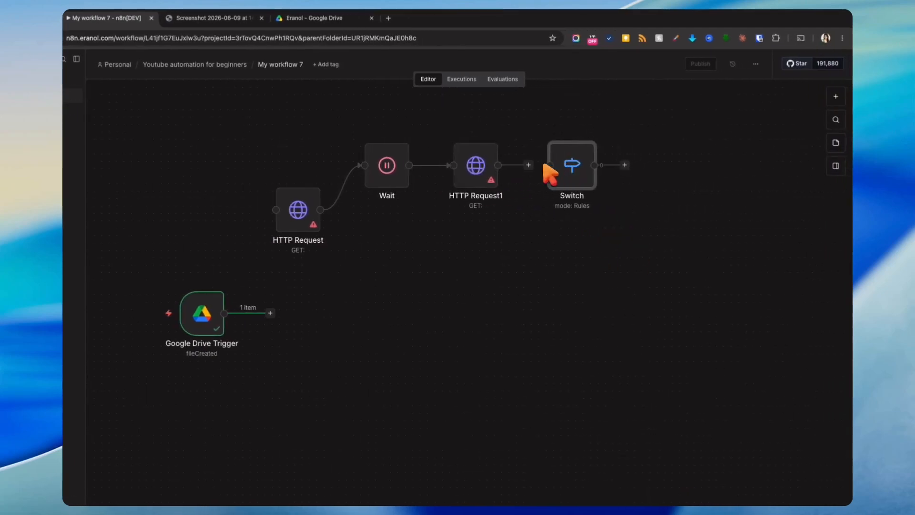
left_click(603, 167)
left_click(580, 179)
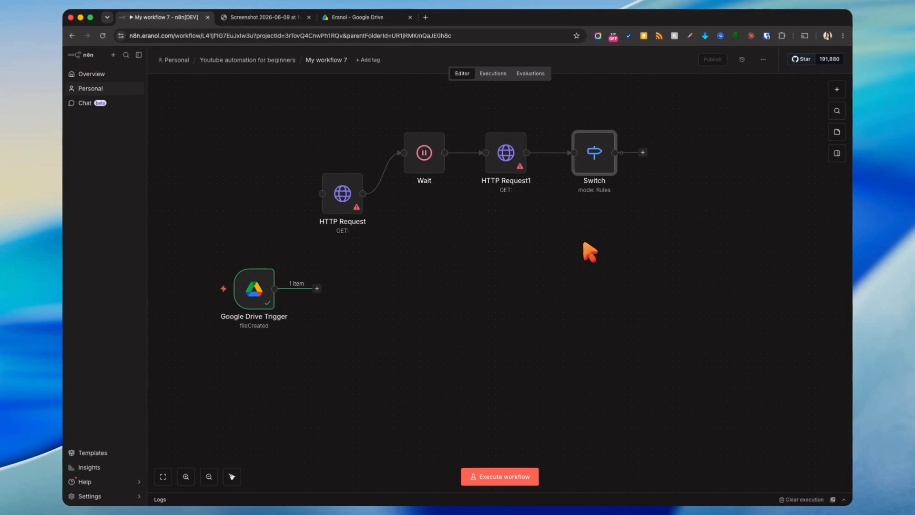
left_click(837, 89)
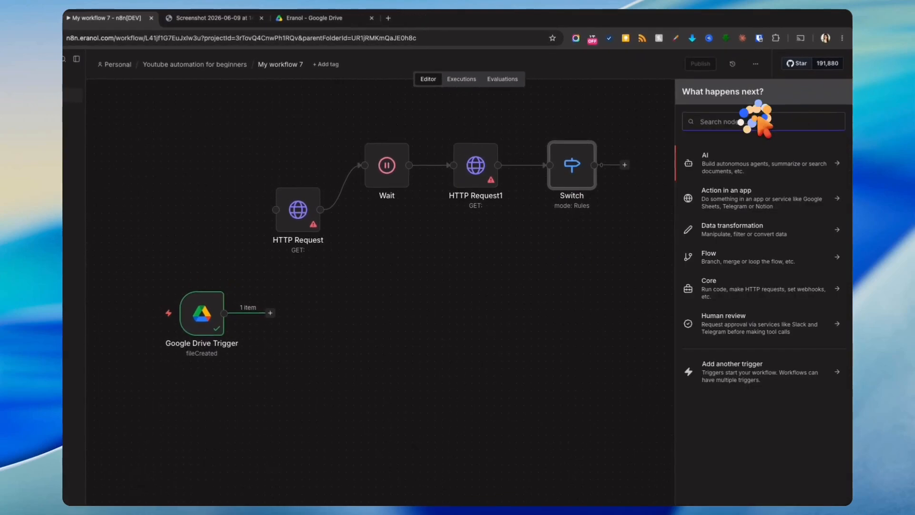
type("eranol")
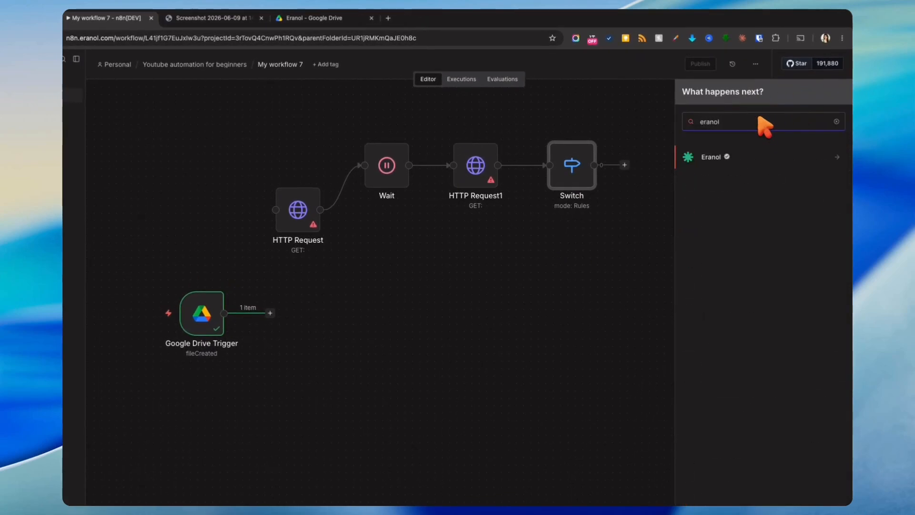
left_click(753, 157)
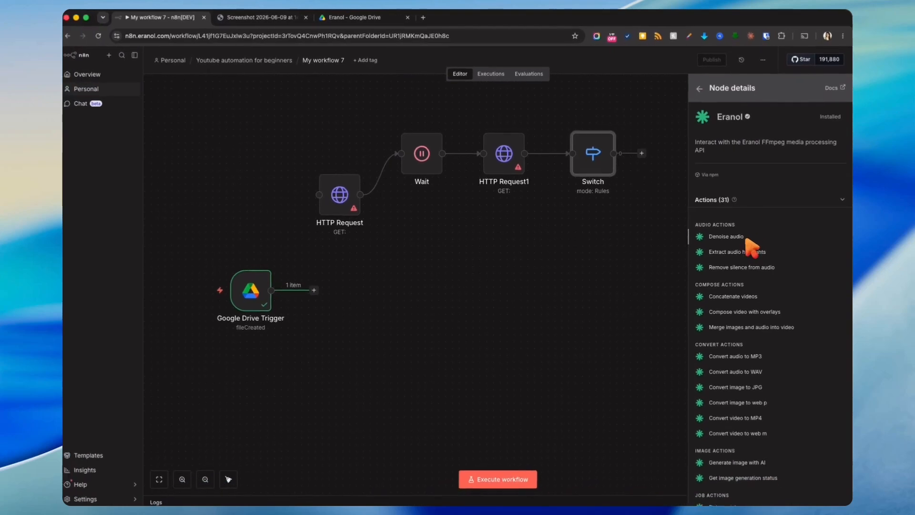
scroll(760, 251, "down", 3)
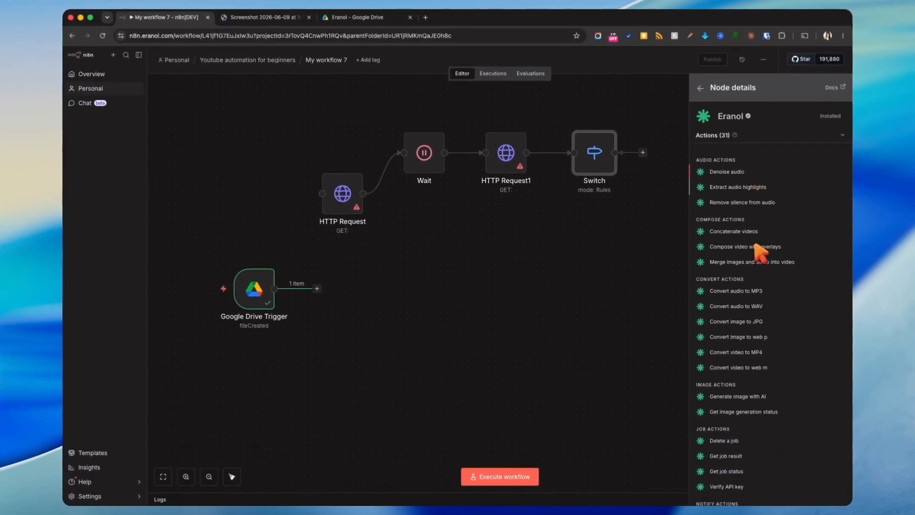
scroll(749, 204, "down", 8)
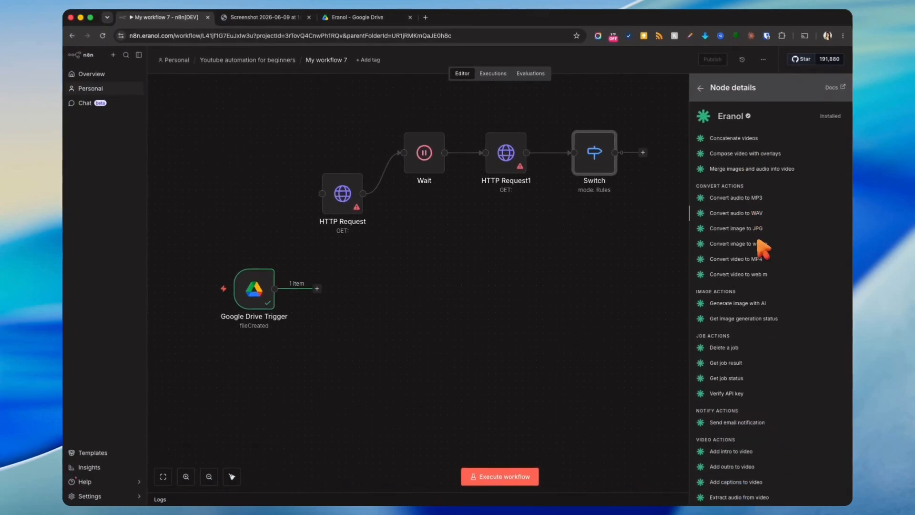
scroll(762, 245, "up", 9)
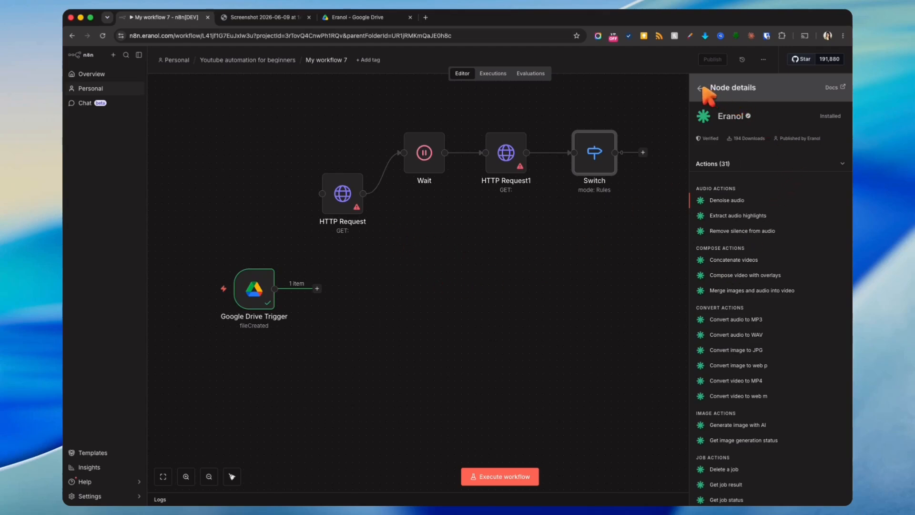
left_click(615, 305)
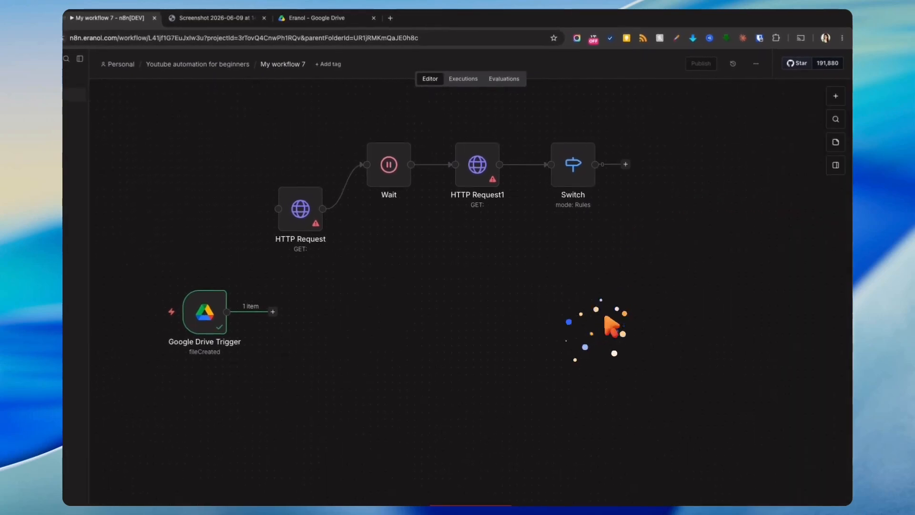
- Connect the Drive trigger to HTTP Request, then sign in to eranol.com and view API Keys and Referrals
left_click(316, 288)
left_click_drag(336, 261, 350, 227)
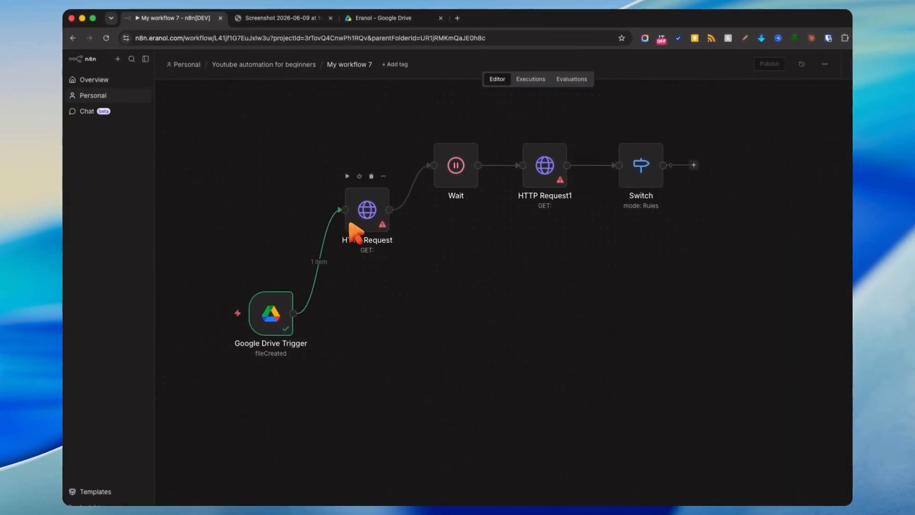
key("super+t")
type("eranol.com")
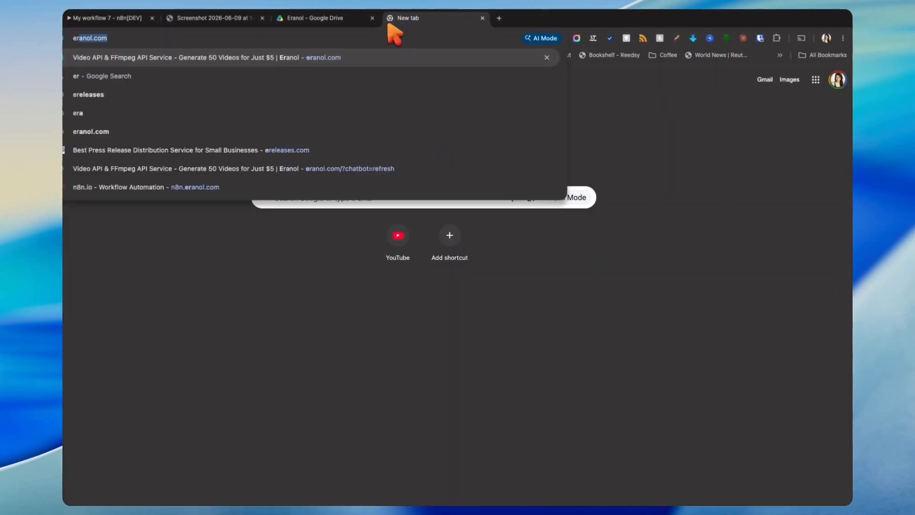
key("Return")
left_click(815, 65)
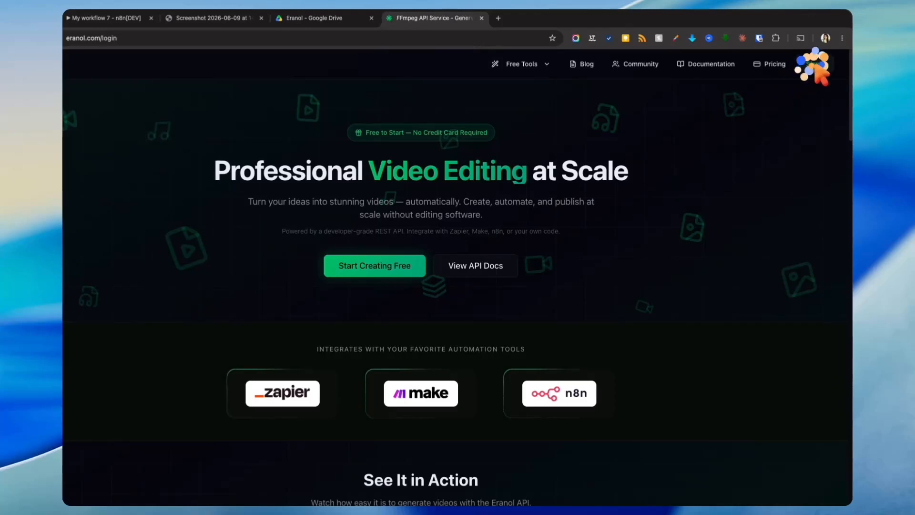
left_click(119, 131)
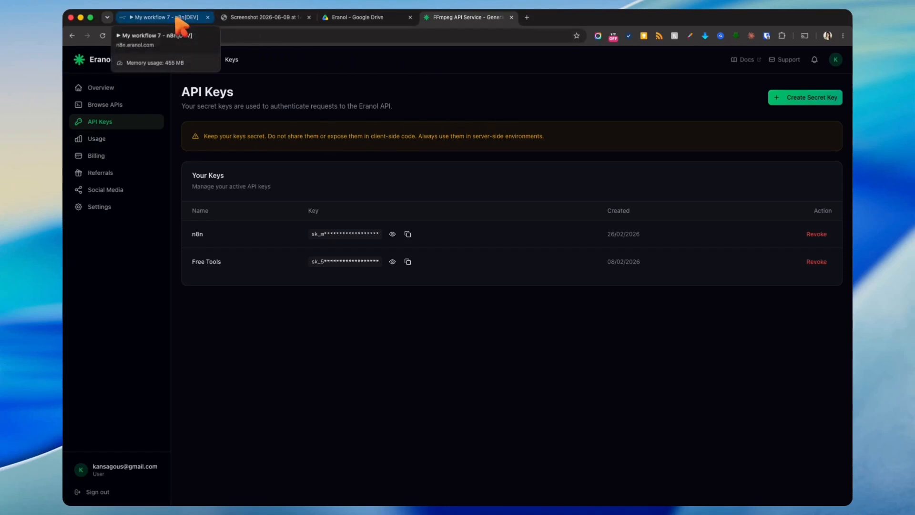
left_click(119, 174)
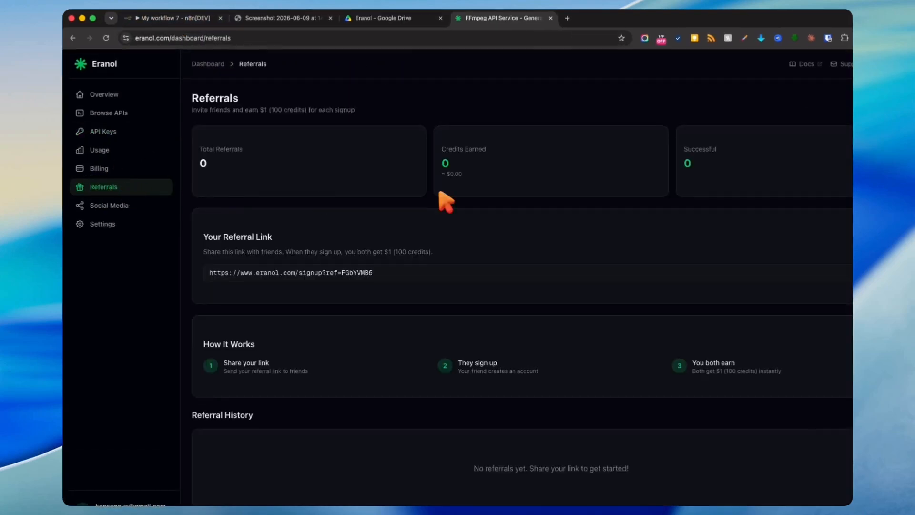
- Give the first HTTP Request node generic Header Auth with the Eranol Api credential and enable Send Body
left_click(158, 17)
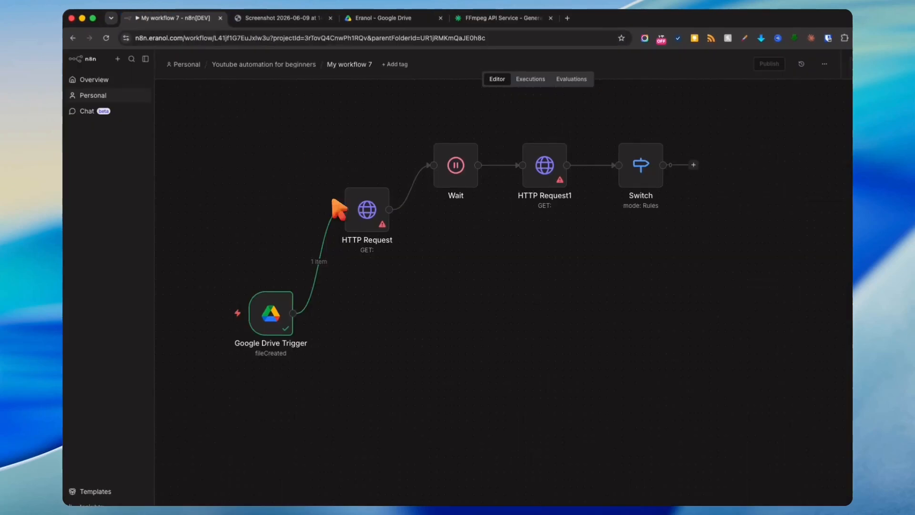
left_click(335, 195)
double_click(363, 209)
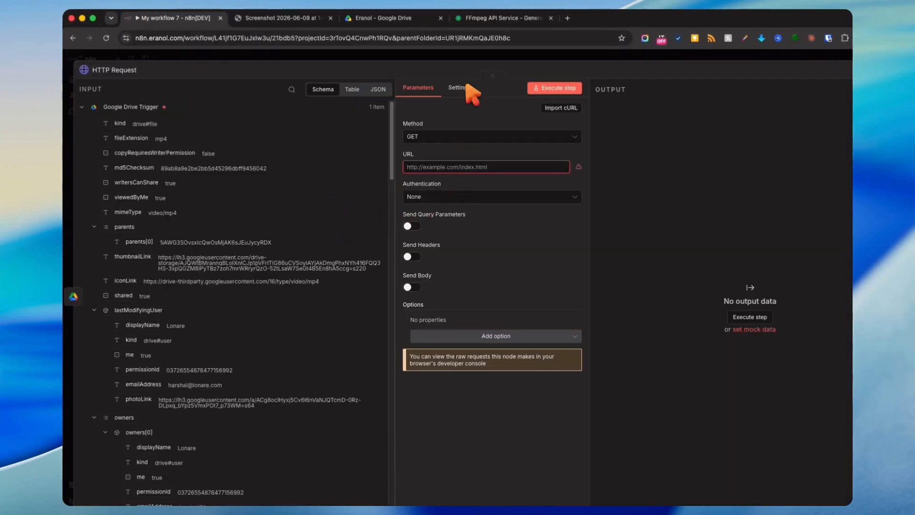
left_click(433, 196)
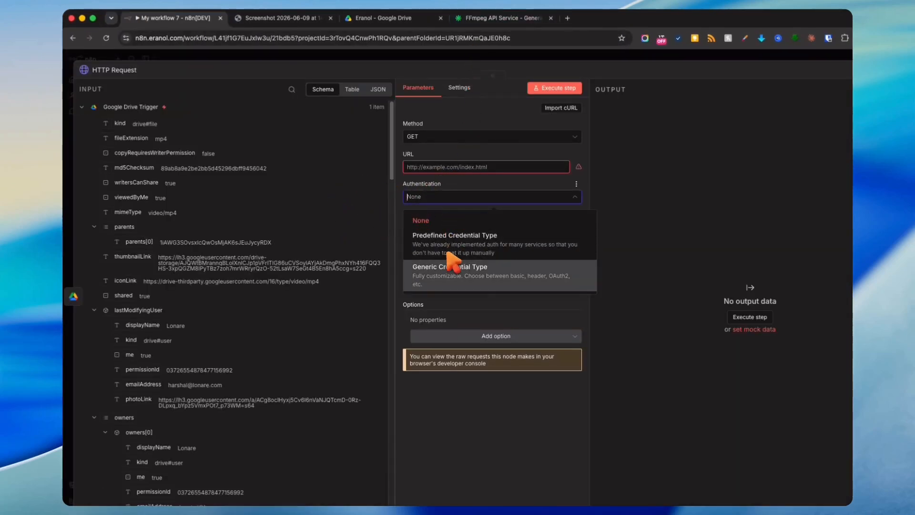
left_click(450, 271)
left_click(455, 228)
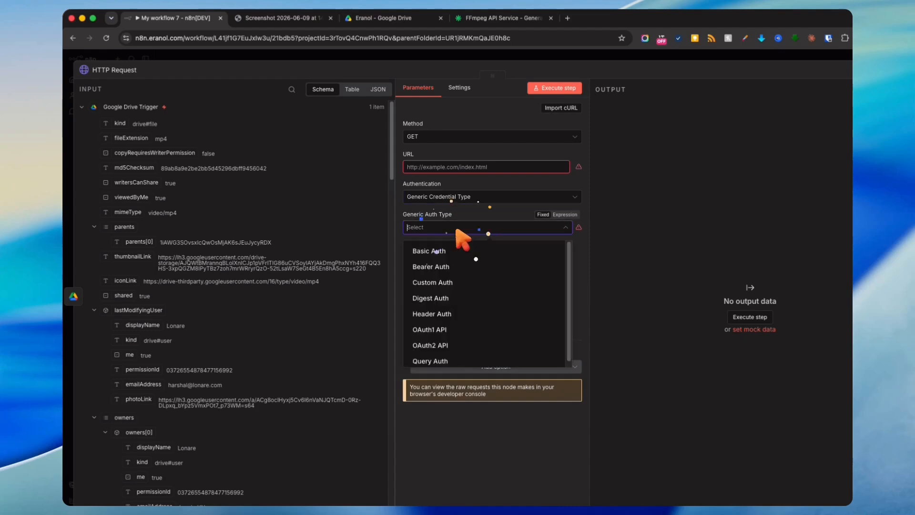
left_click(431, 312)
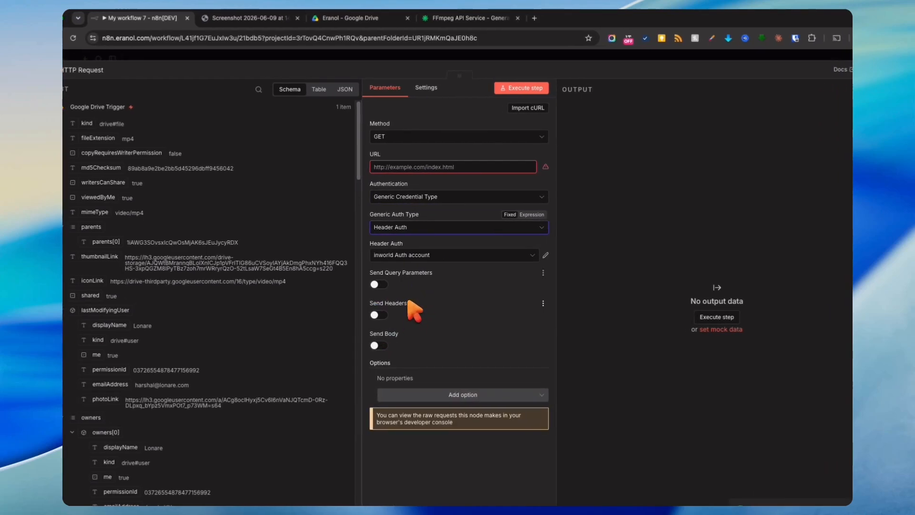
left_click(534, 255)
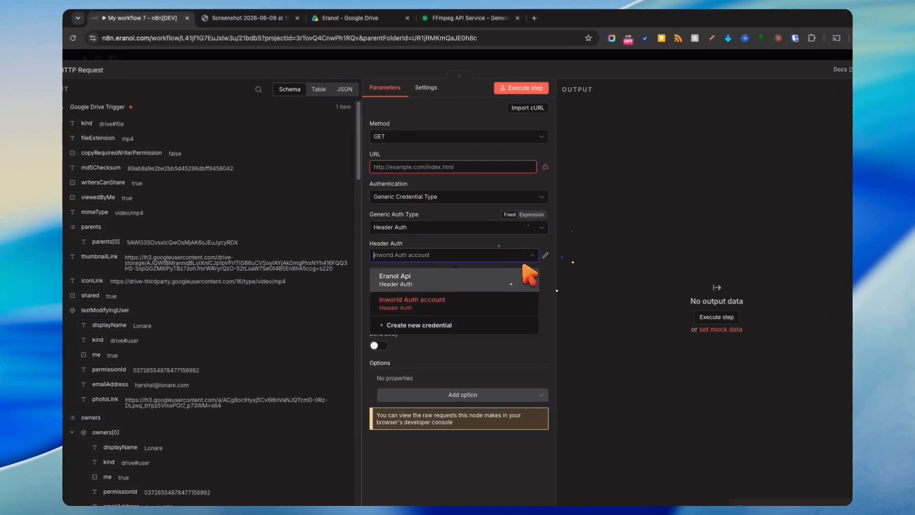
left_click(431, 286)
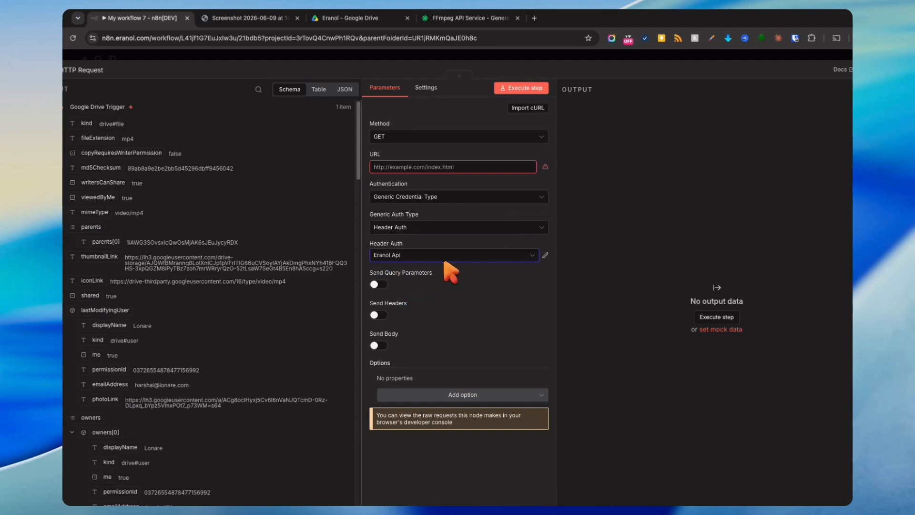
left_click(375, 341)
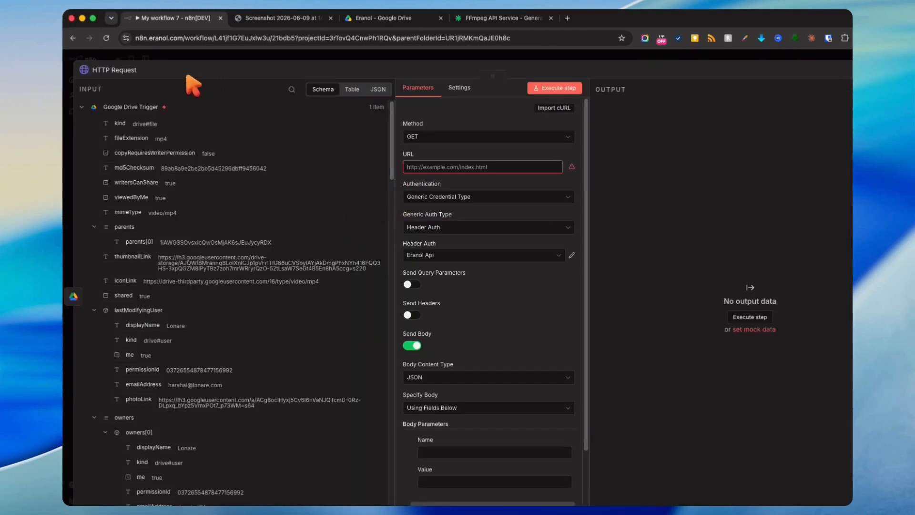
- Check the hand-drawn diagram and rename the node to 'Remove Silence'
left_click(281, 18)
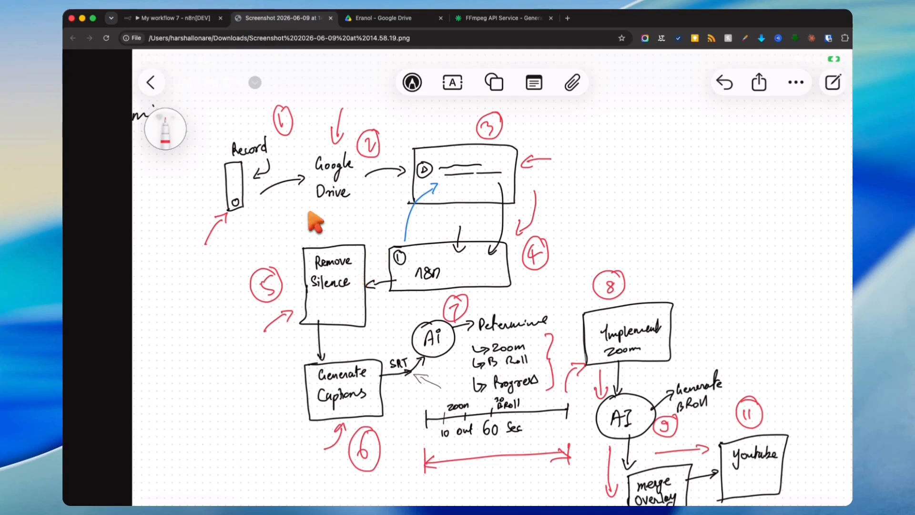
left_click(189, 19)
left_click(142, 71)
type("Remo")
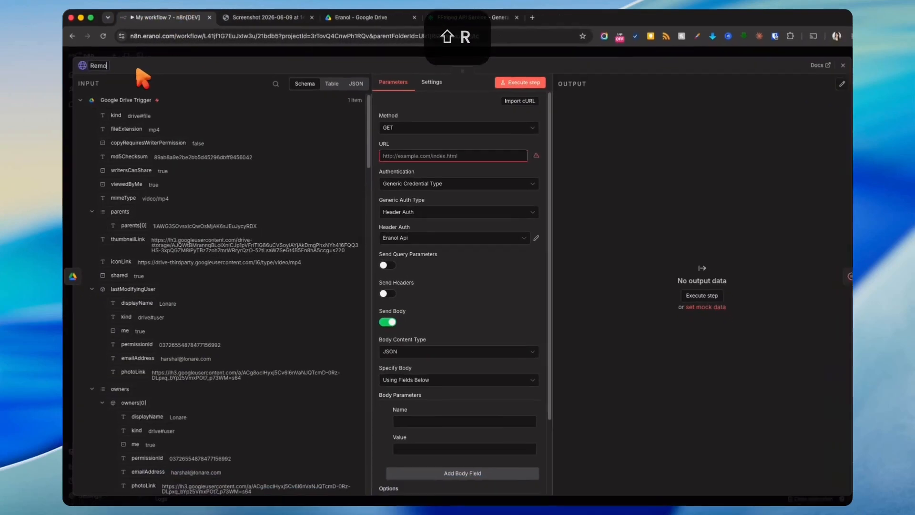
type("ve Silence")
- Confirm the Remove Silence name, then copy the remove-silence endpoint URL from Eranol's docs
left_click(165, 50)
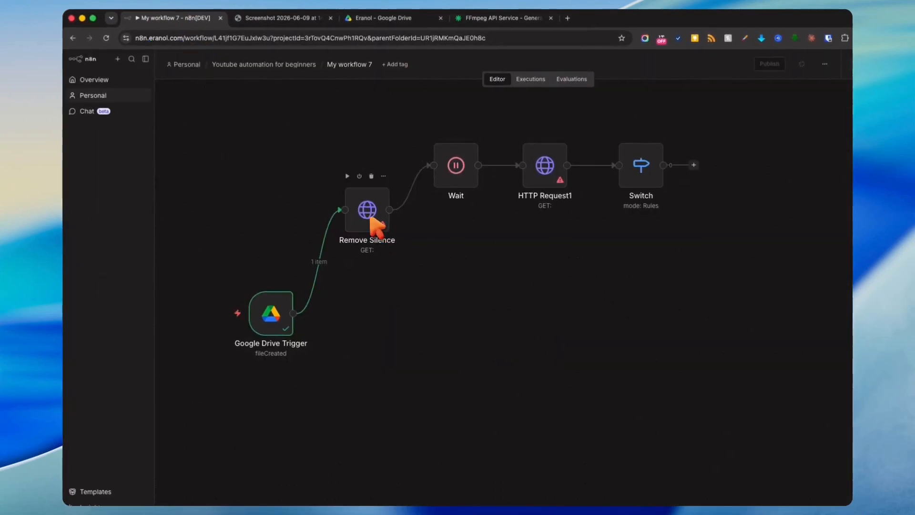
left_click(481, 18)
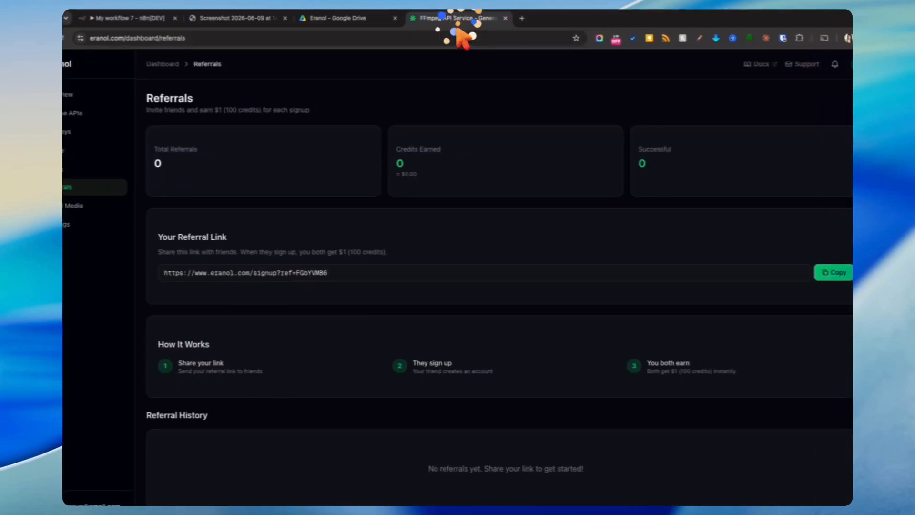
left_click(736, 64)
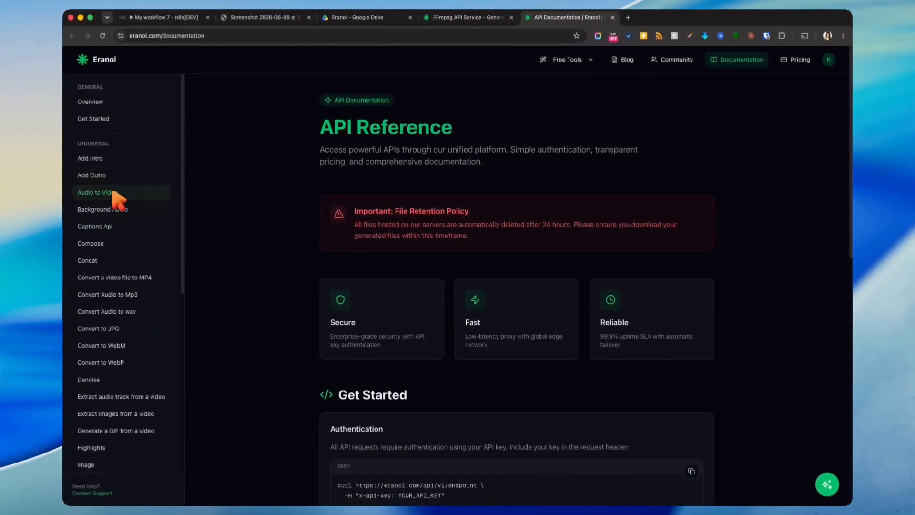
scroll(115, 229, "down", 8)
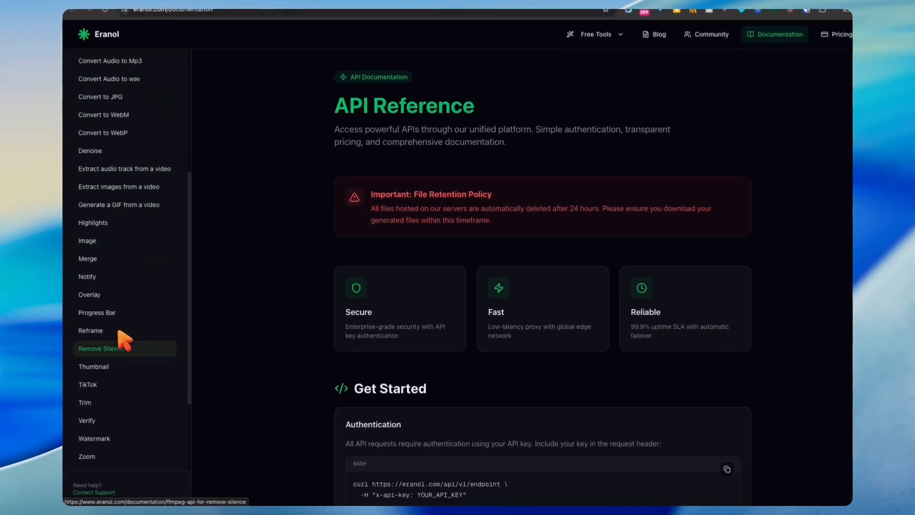
left_click(125, 339)
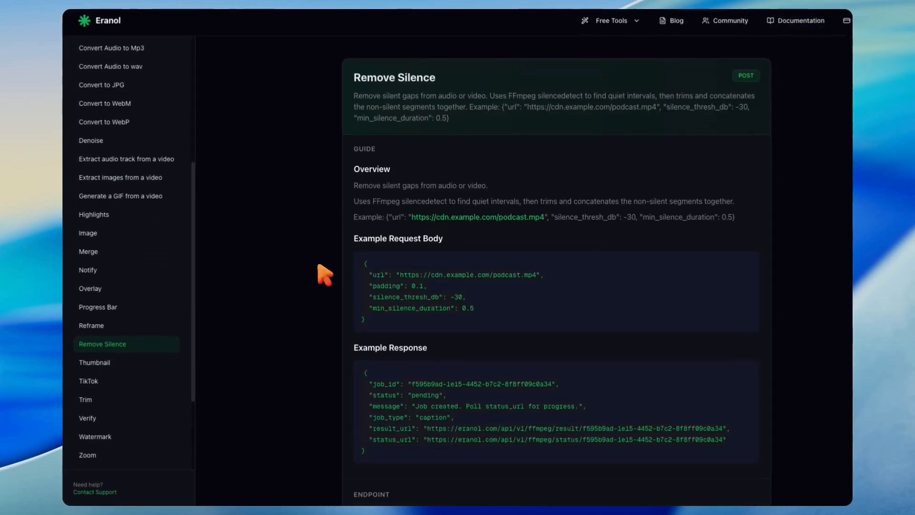
scroll(524, 205, "down", 3)
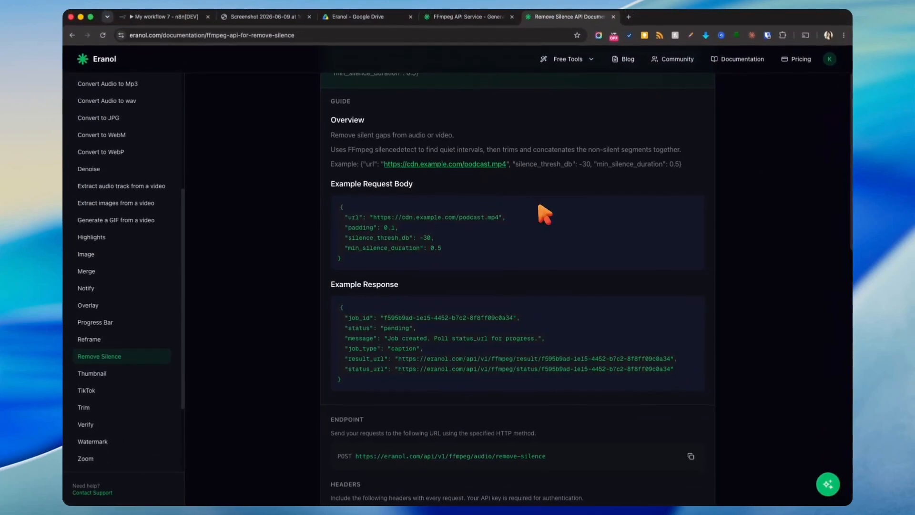
scroll(576, 224, "up", 2)
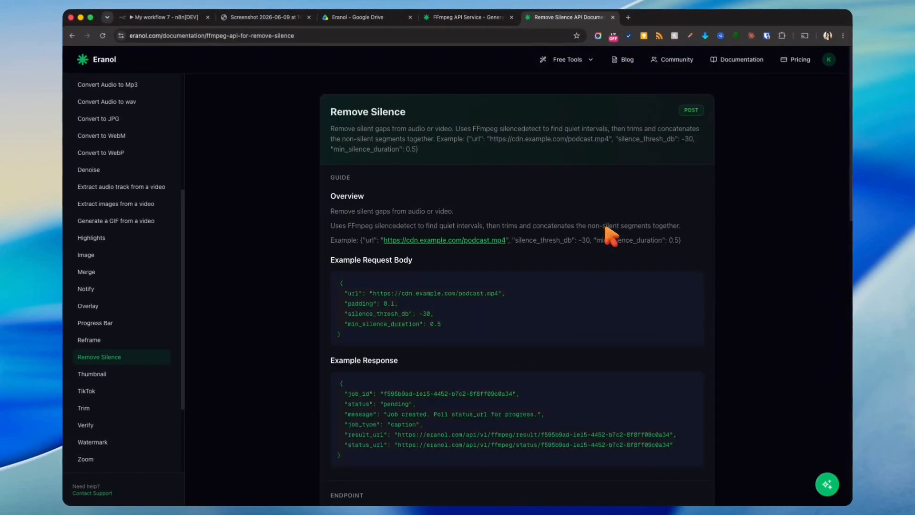
scroll(606, 228, "down", 4)
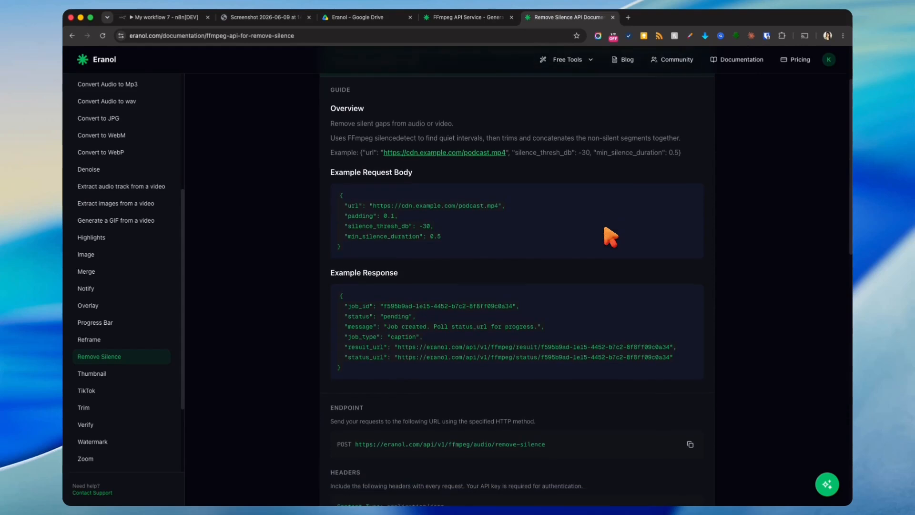
scroll(610, 236, "down", 5)
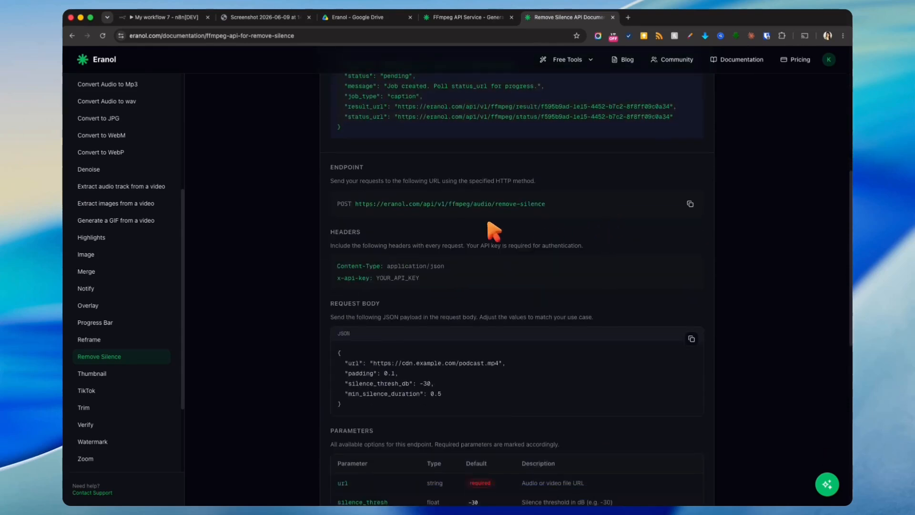
scroll(610, 229, "down", 2)
scroll(599, 242, "up", 3)
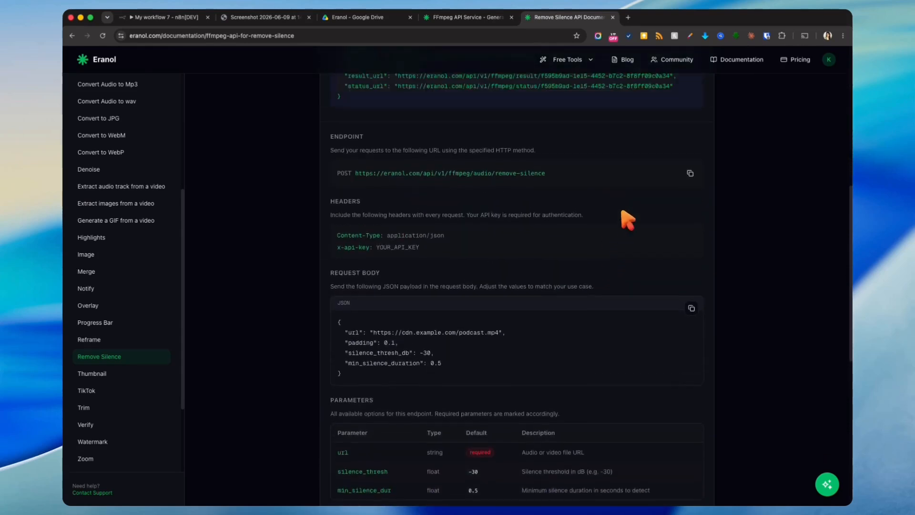
left_click(689, 242)
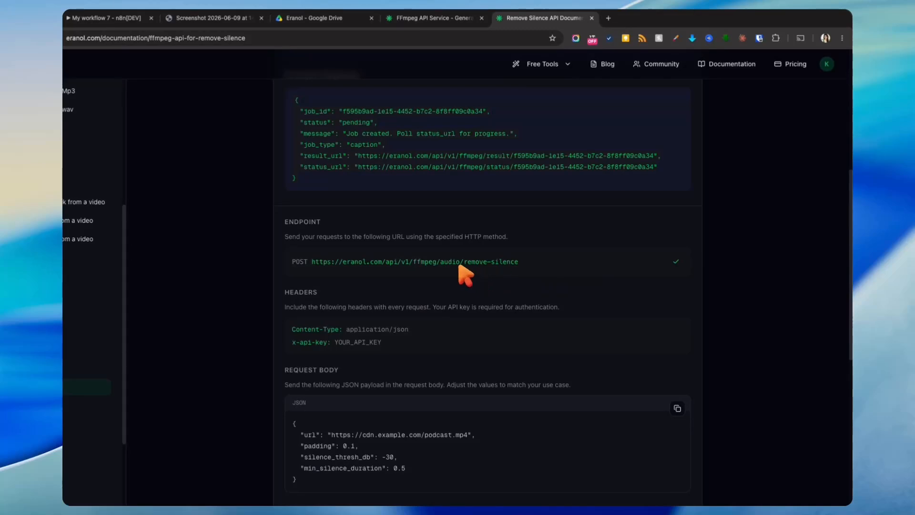
left_click(106, 17)
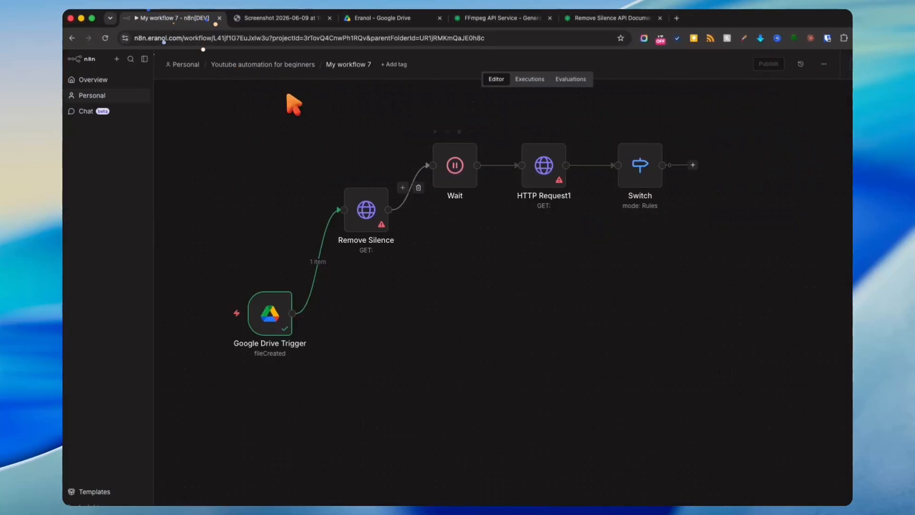
- Paste the remove-silence endpoint URL into the Remove Silence node and set the method to POST
double_click(368, 204)
left_click(439, 166)
key("super+v")
left_click(445, 136)
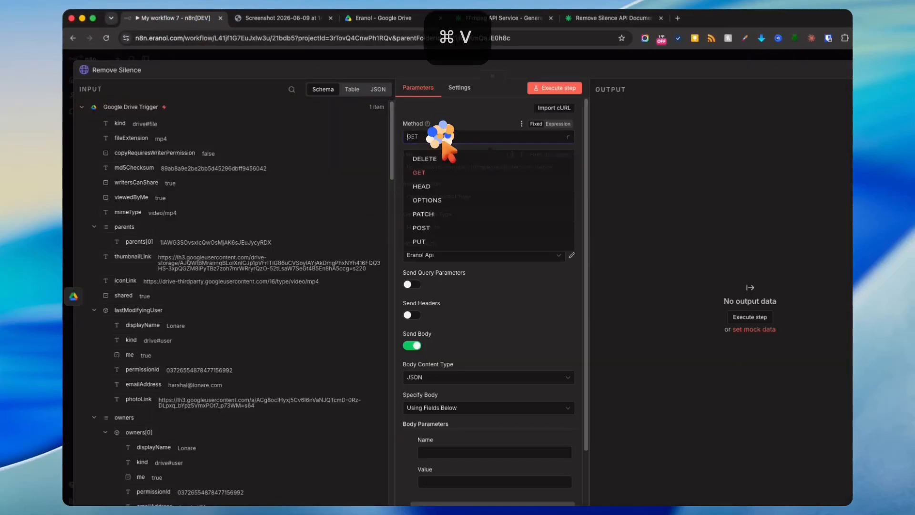
left_click(429, 239)
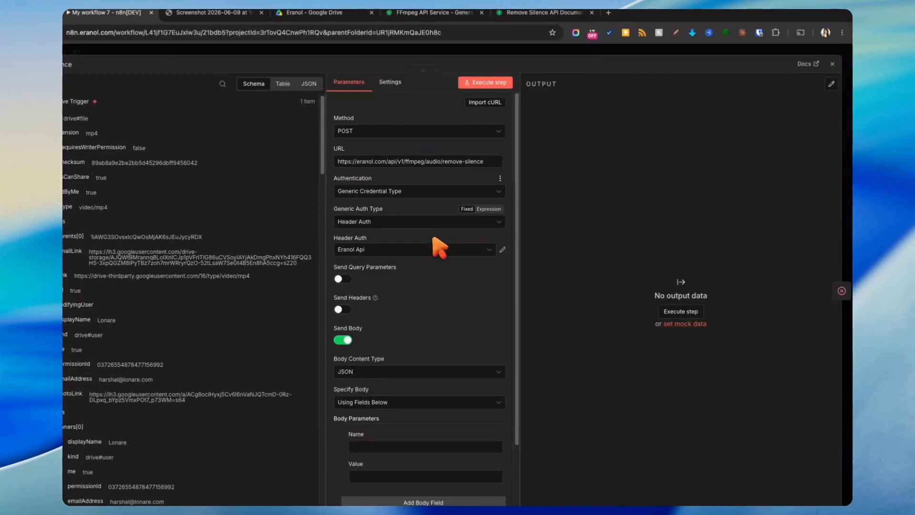
- Keep JSON as the body content type and set Specify Body to Using JSON
scroll(433, 265, "down", 4)
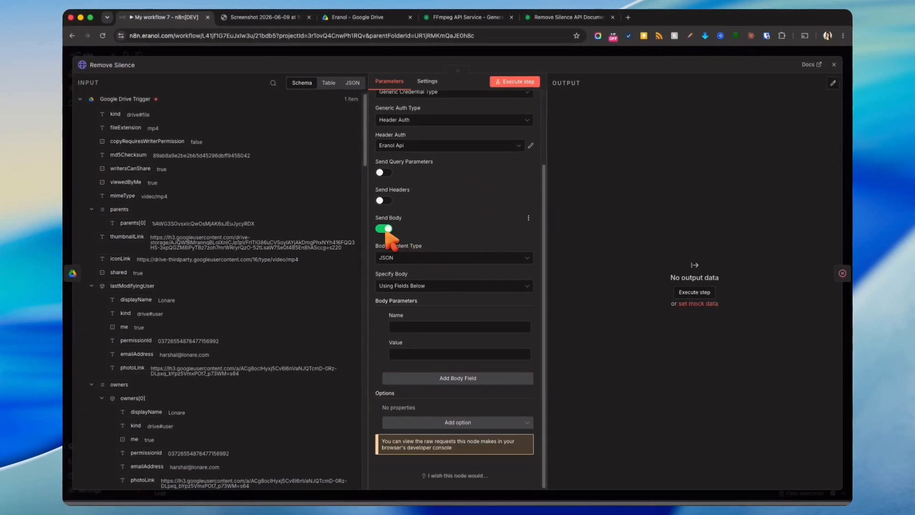
left_click(401, 258)
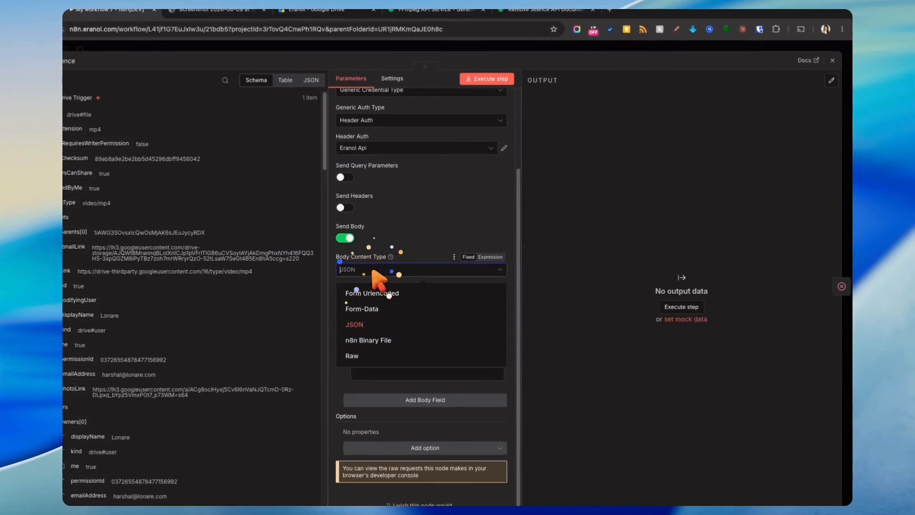
left_click(400, 258)
left_click(410, 286)
left_click(369, 339)
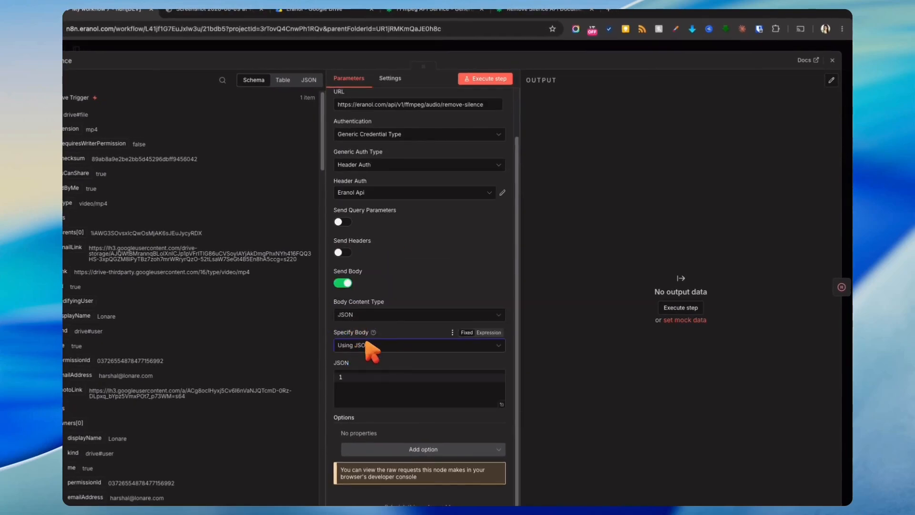
left_click(402, 387)
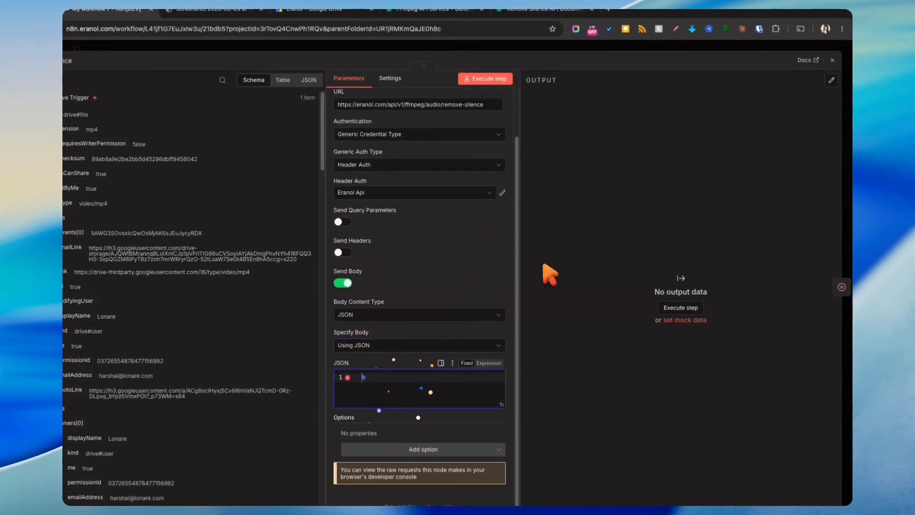
left_click(621, 46)
left_click(561, 13)
- Copy the example JSON body with silence_thresh_db and min_silence_duration, then return to n8n
scroll(578, 194, "down", 5)
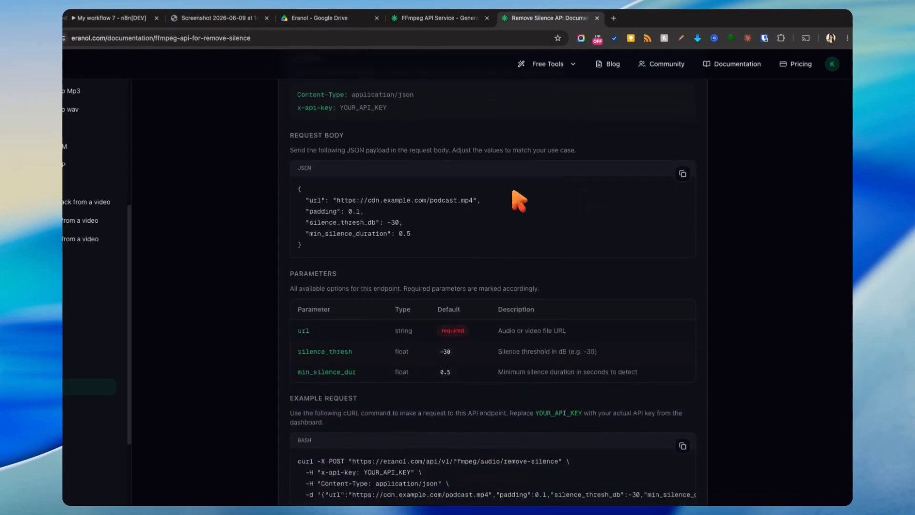
left_click_drag(289, 136, 379, 134)
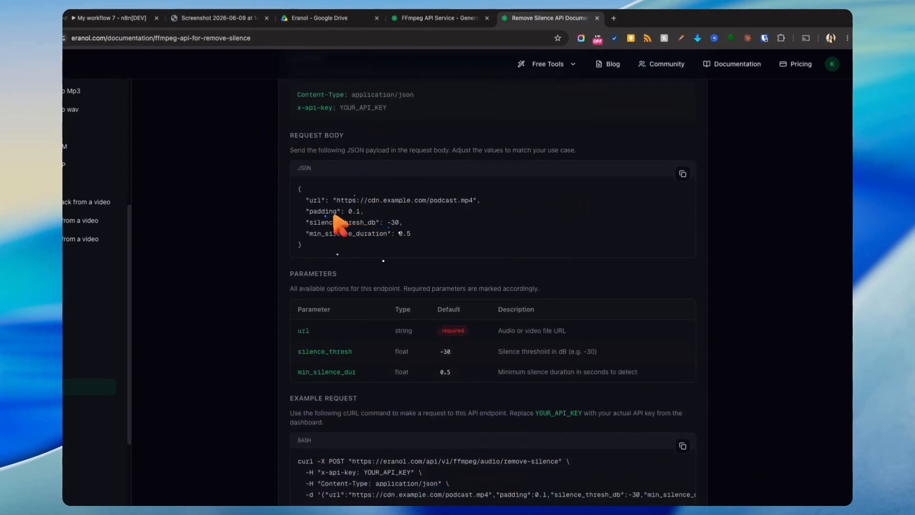
left_click(420, 208)
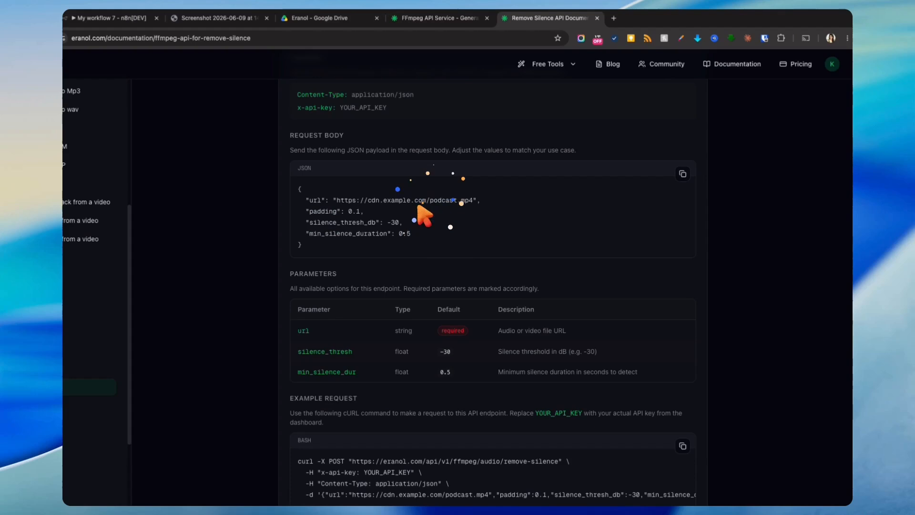
double_click(367, 221)
left_click(459, 242)
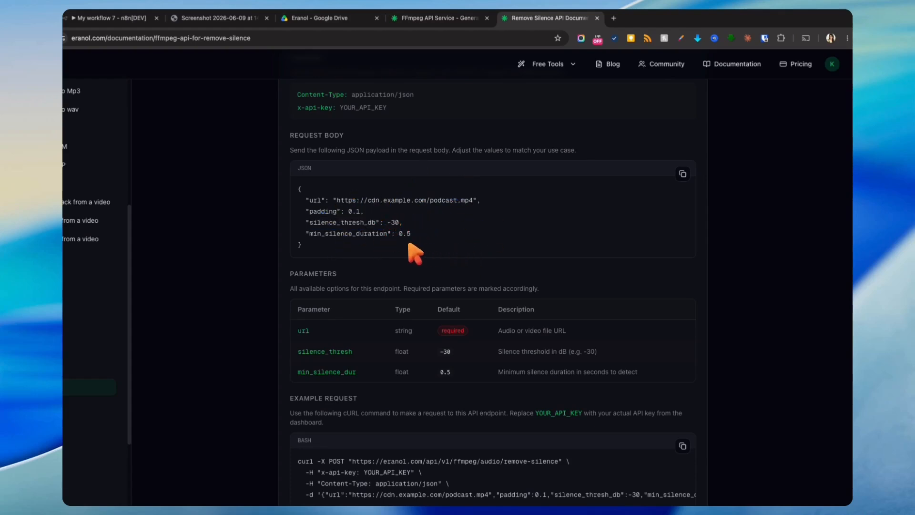
double_click(334, 233)
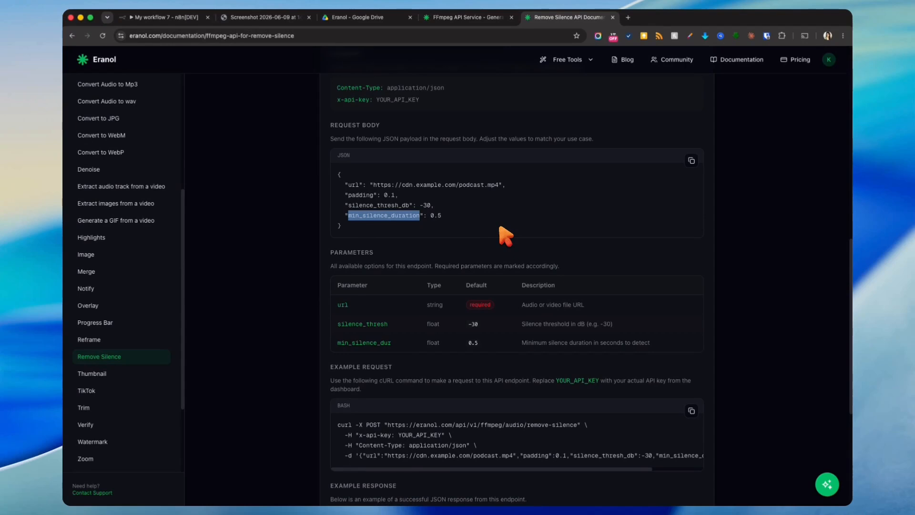
left_click(691, 161)
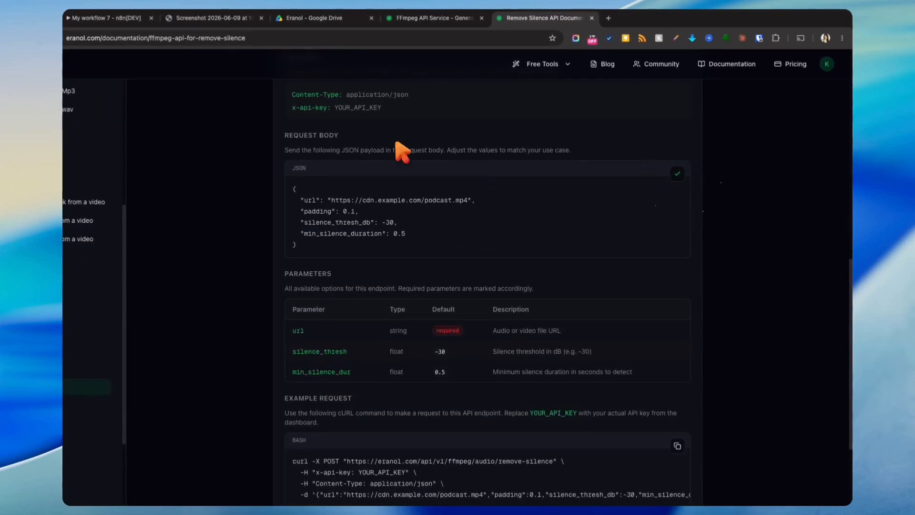
left_click(143, 18)
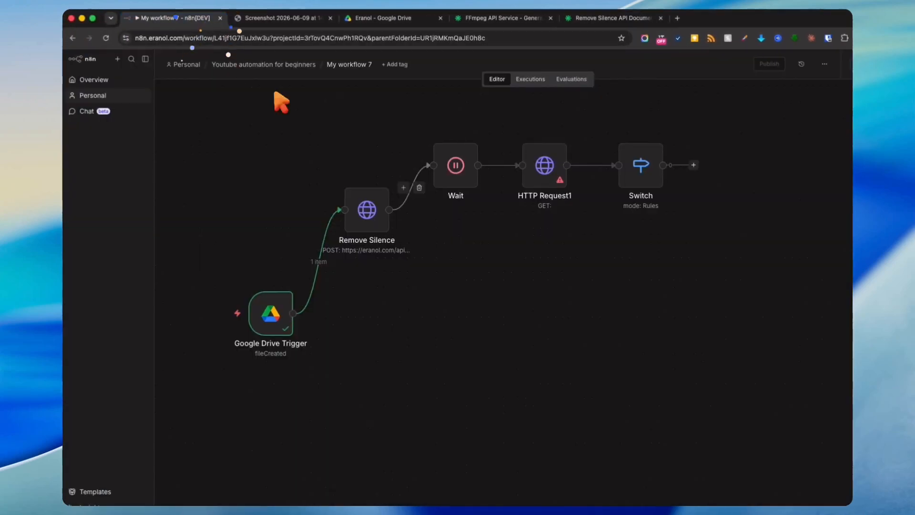
- Paste the example request body JSON into Remove Silence's body and open the larger editor
double_click(373, 218)
scroll(410, 281, "down", 2)
left_click(457, 452)
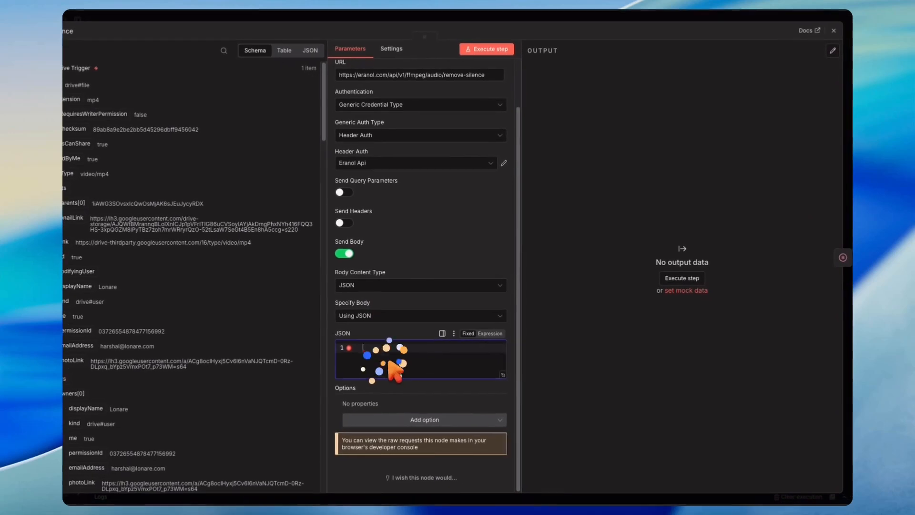
key("super+v")
left_click(554, 327)
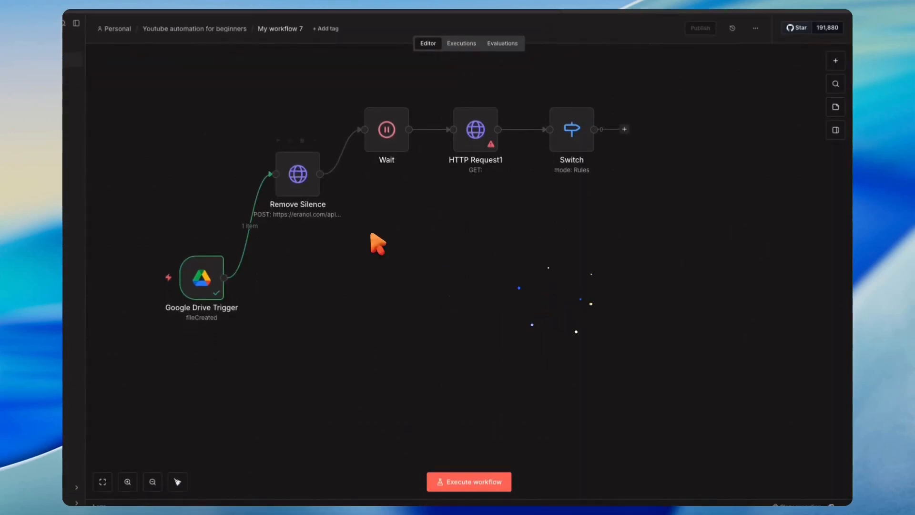
double_click(303, 182)
scroll(458, 340, "down", 2)
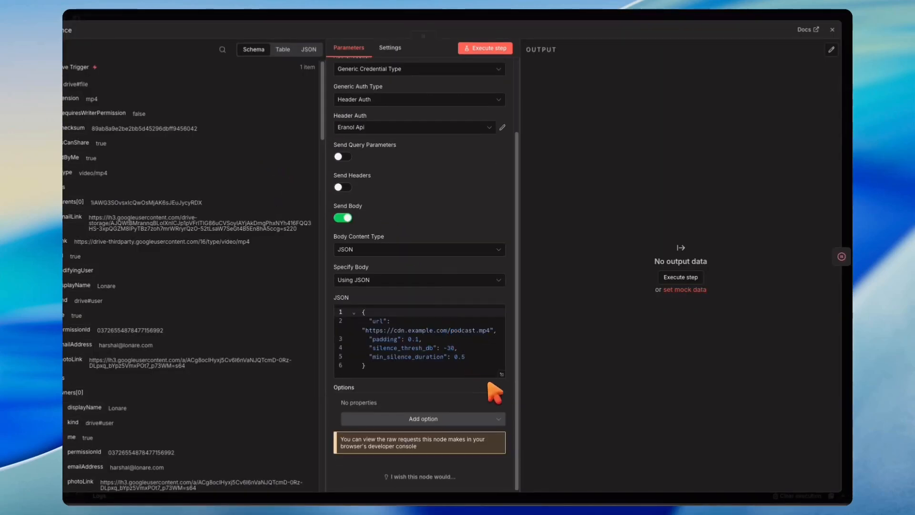
left_click(500, 374)
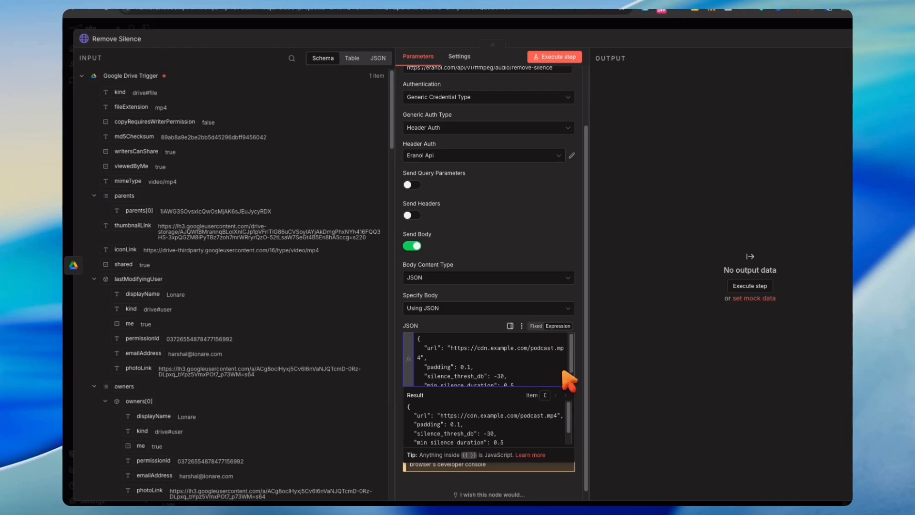
left_click(500, 374)
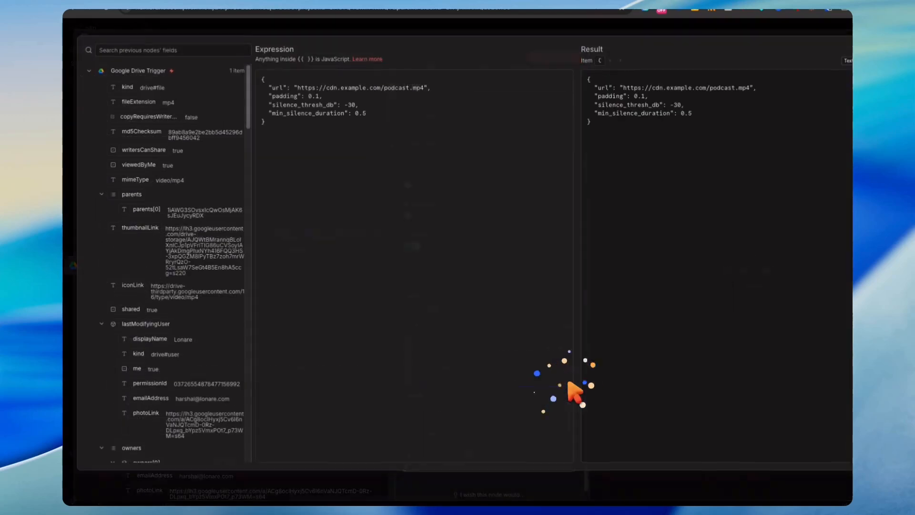
- Widen the incoming fields list and collapse the permissions and capabilities groups to find webContentLink
left_click_drag(261, 167, 346, 180)
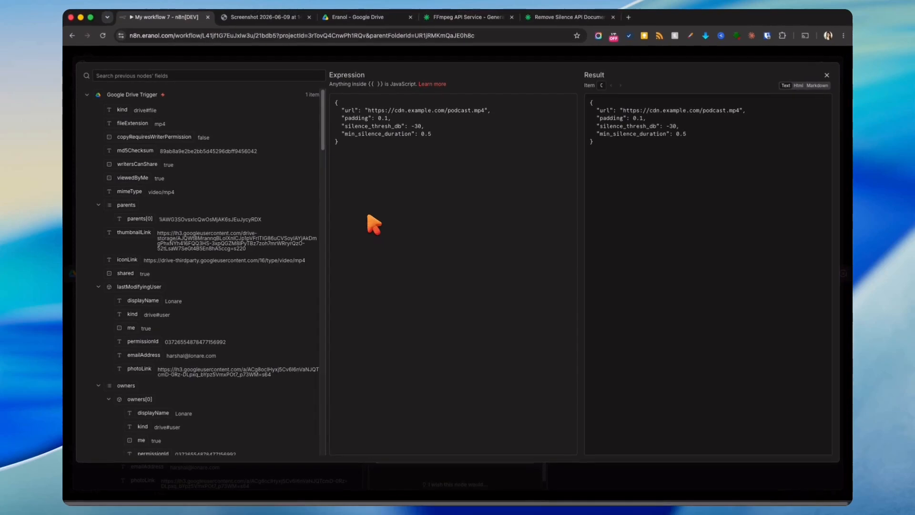
left_click_drag(369, 112, 486, 111)
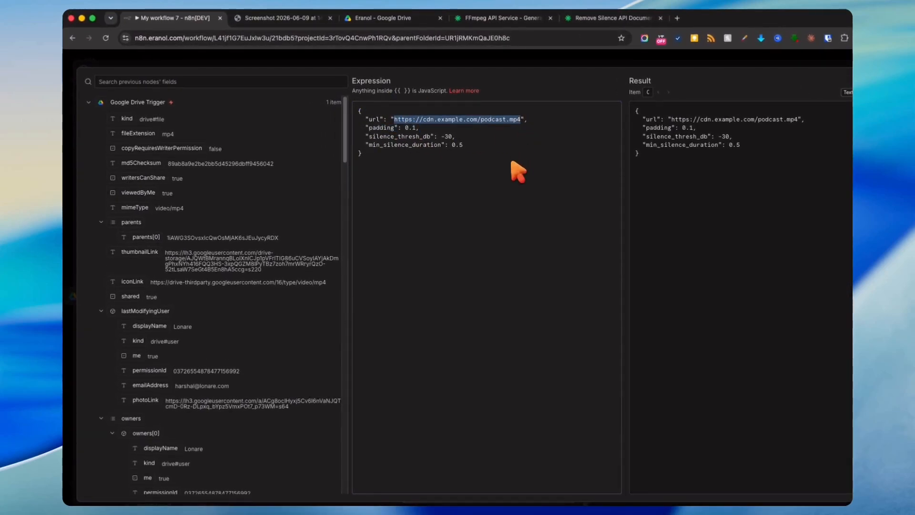
scroll(233, 262, "down", 6)
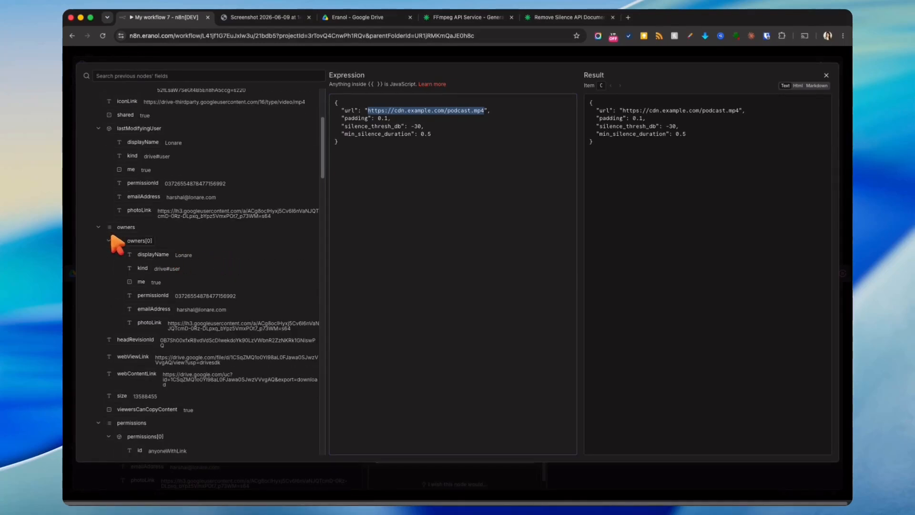
scroll(113, 237, "down", 3)
left_click(98, 274)
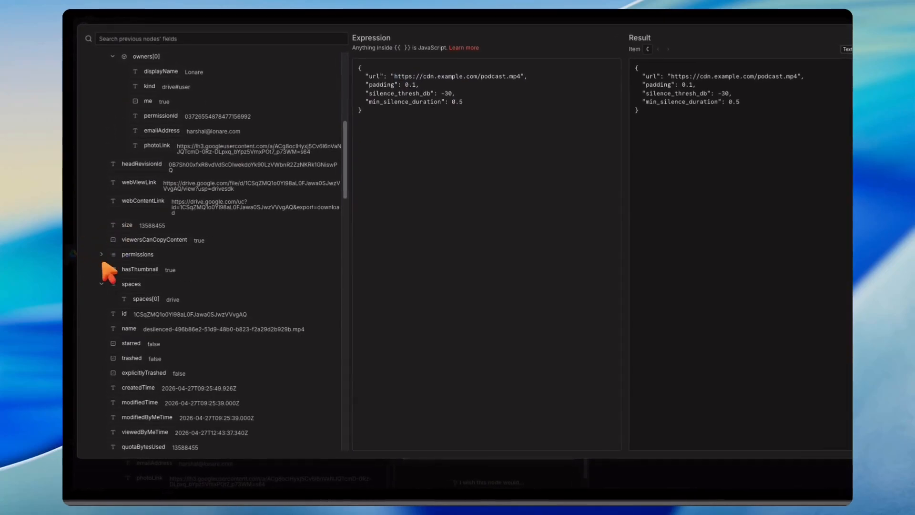
scroll(104, 274, "down", 5)
left_click(101, 278)
scroll(104, 283, "down", 1)
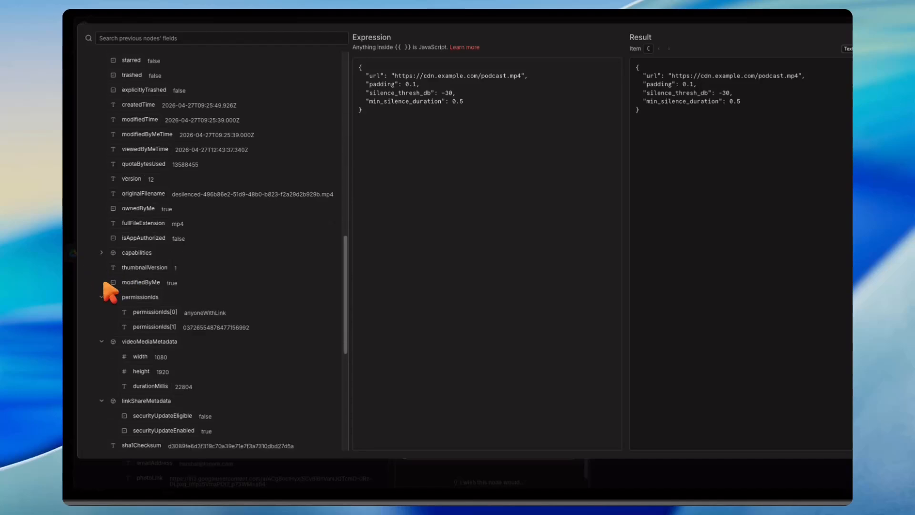
scroll(109, 291, "down", 5)
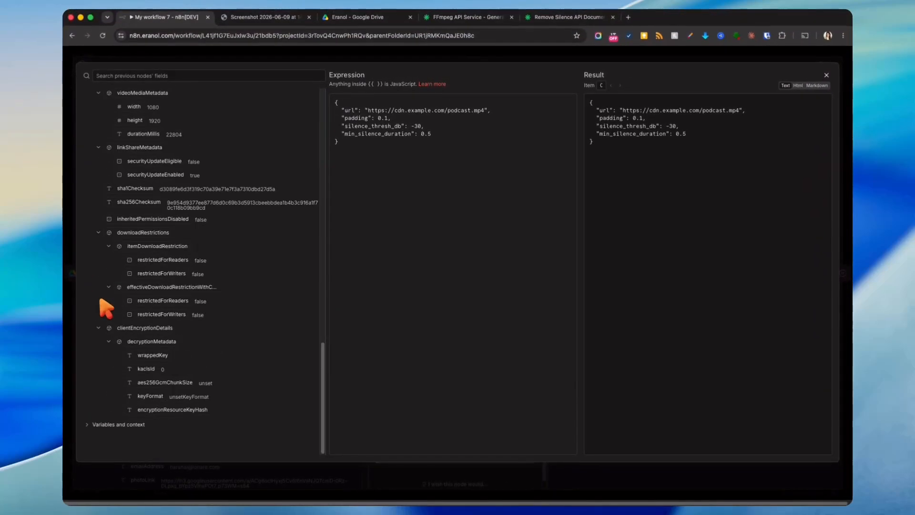
scroll(101, 340, "up", 10)
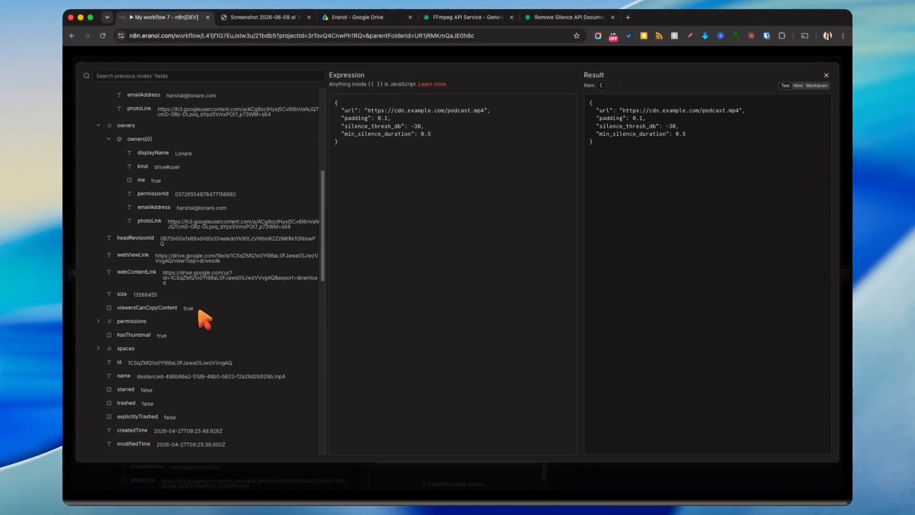
- Replace the sample podcast URL with {{ $json.webContentLink }} and delete the padding line
left_click_drag(368, 110, 470, 118)
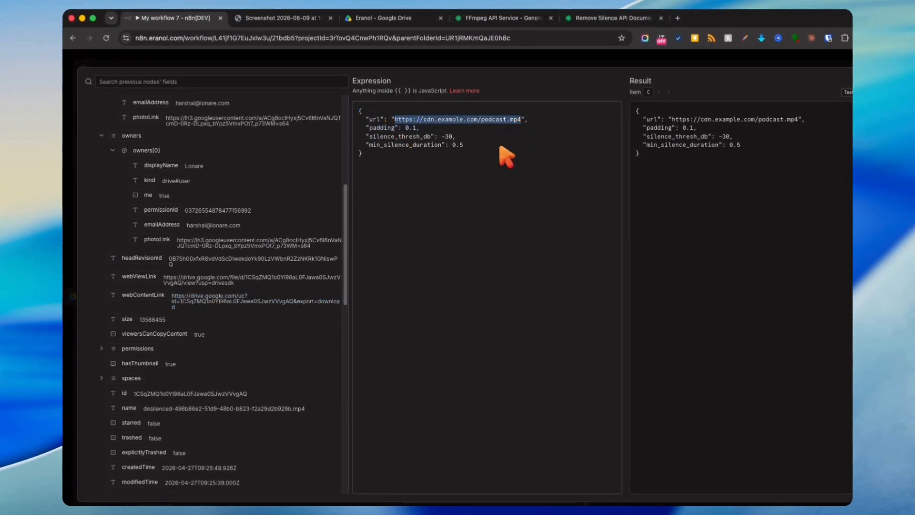
left_click_drag(160, 296, 400, 127)
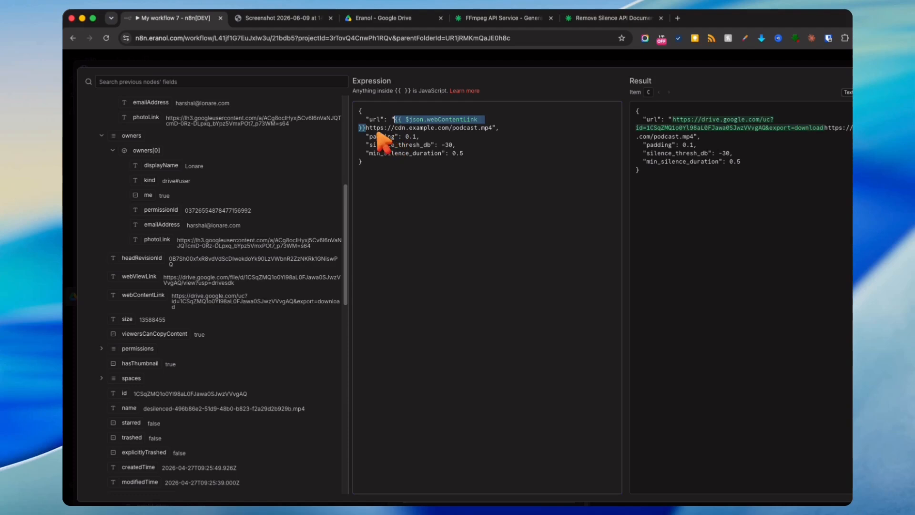
left_click(364, 128)
key("BackSpace")
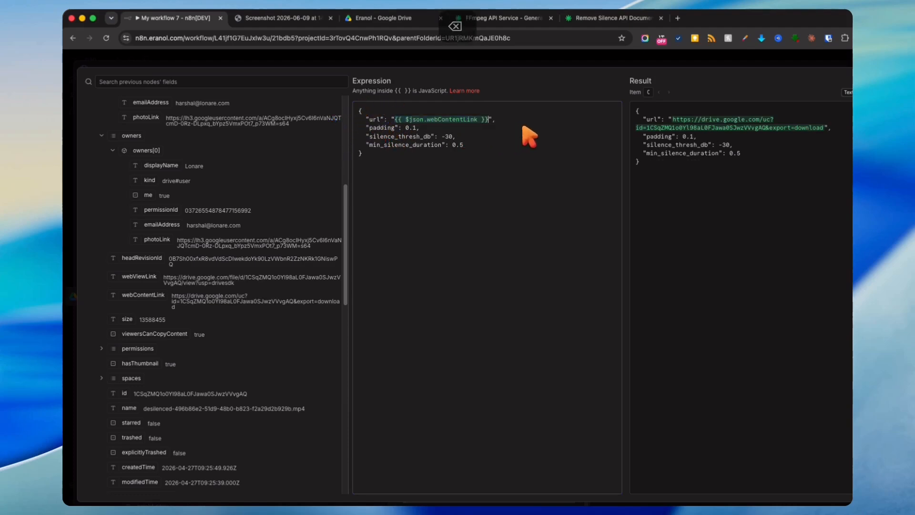
left_click(520, 128)
key("shift+Up")
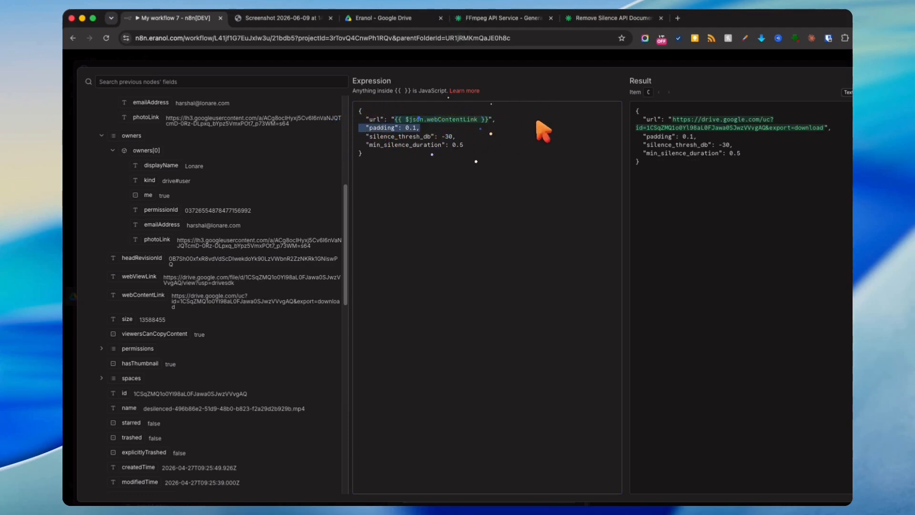
key("BackSpace")
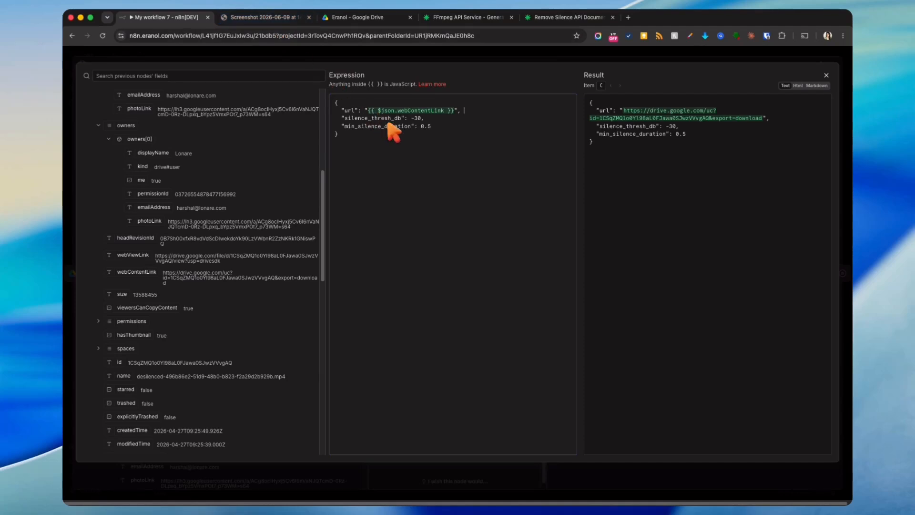
left_click(390, 18)
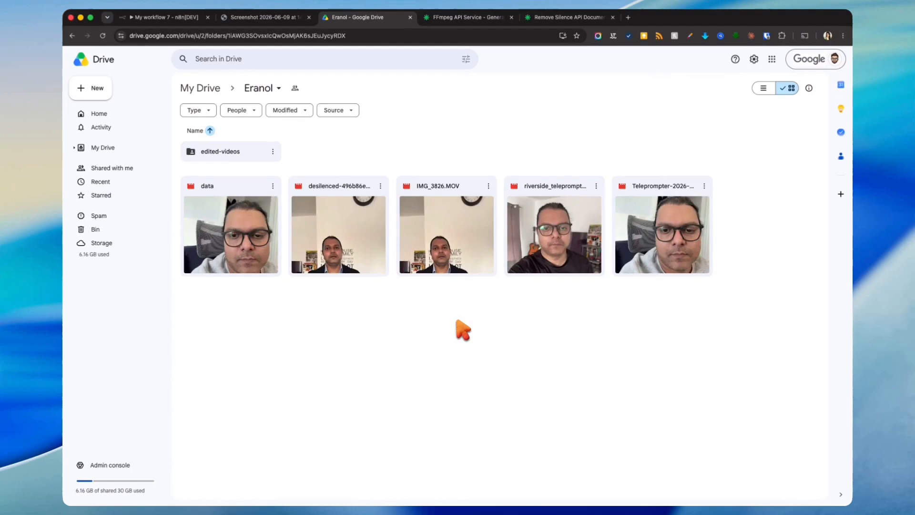
- Confirm the Eranol Drive folder is shared as Editor with anyone who has the link
left_click(266, 88)
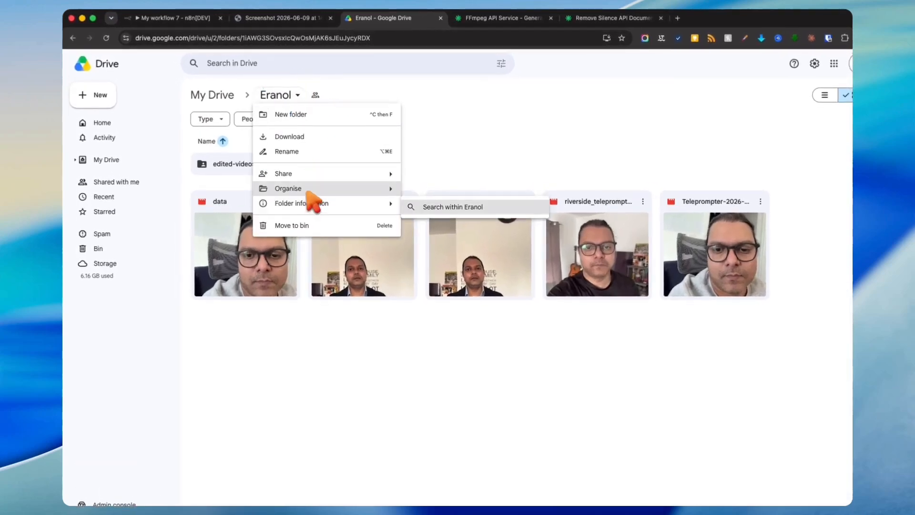
mouse_move(281, 174)
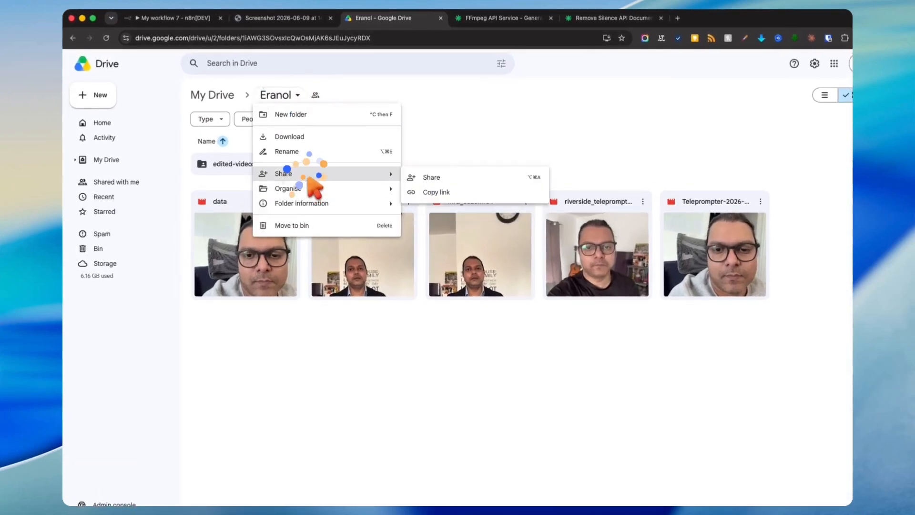
left_click(434, 176)
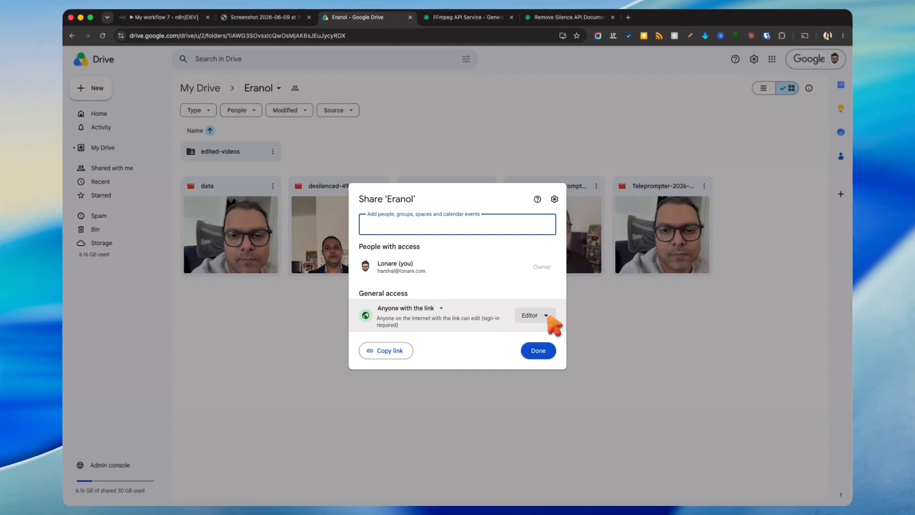
left_click(538, 350)
left_click(176, 18)
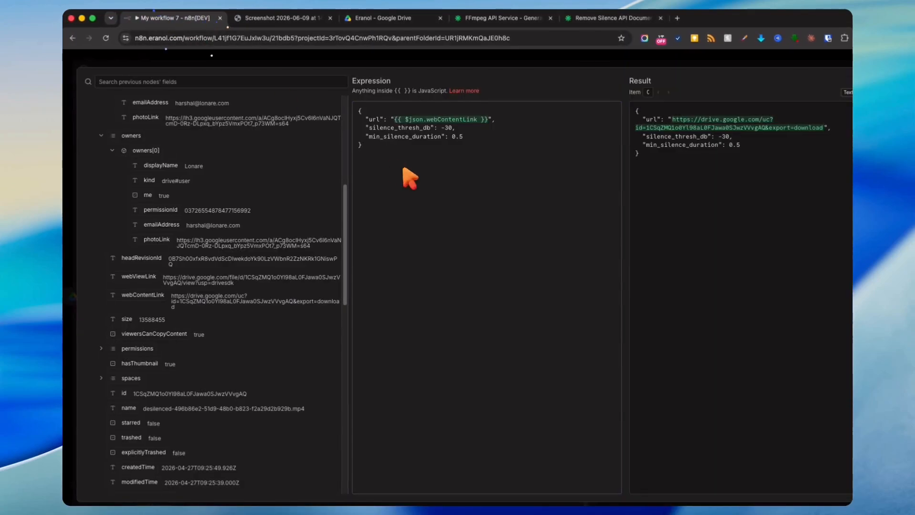
- Close the editors, move the Google Drive Trigger, and run Remove Silence to get a pending job_id
left_click(535, 62)
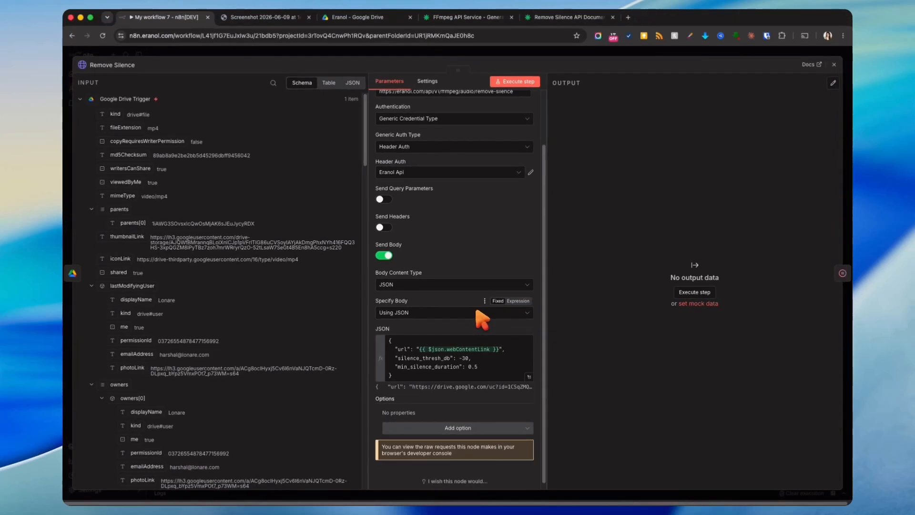
left_click(560, 47)
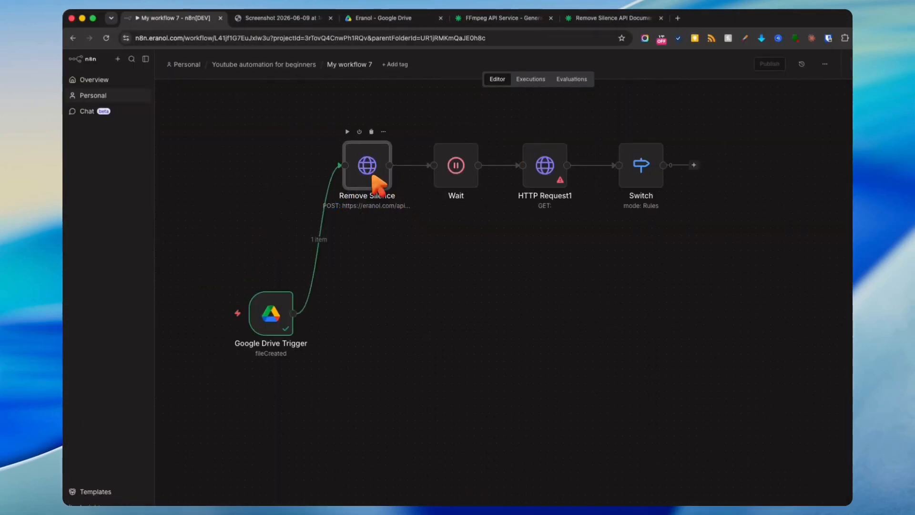
left_click_drag(264, 306, 220, 292)
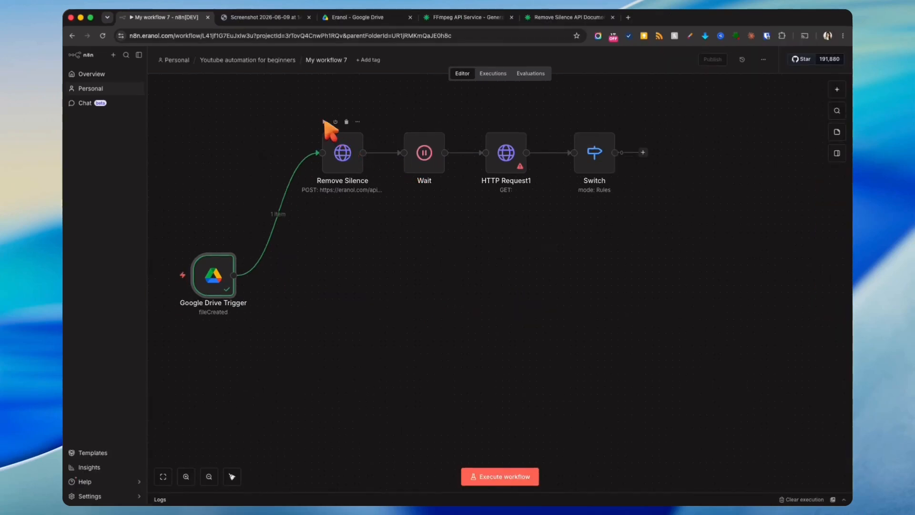
left_click(324, 122)
double_click(342, 154)
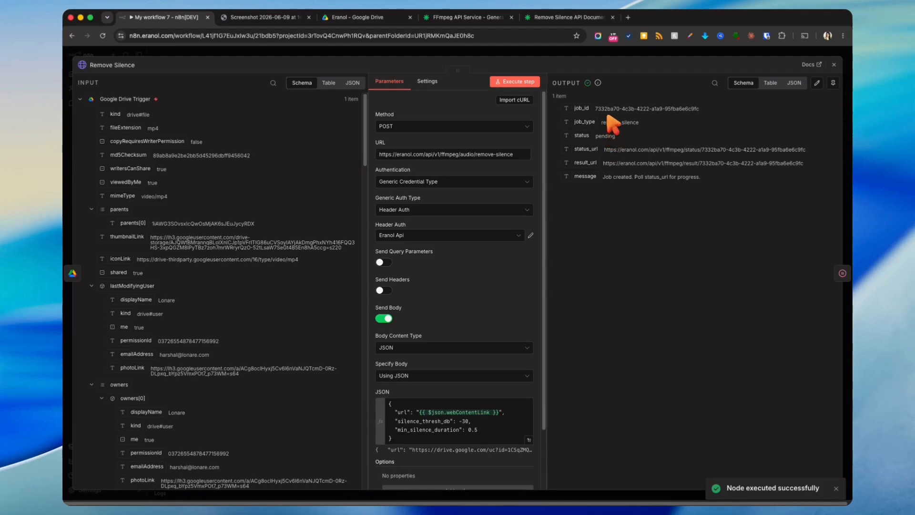
left_click_drag(595, 110, 740, 107)
left_click(714, 52)
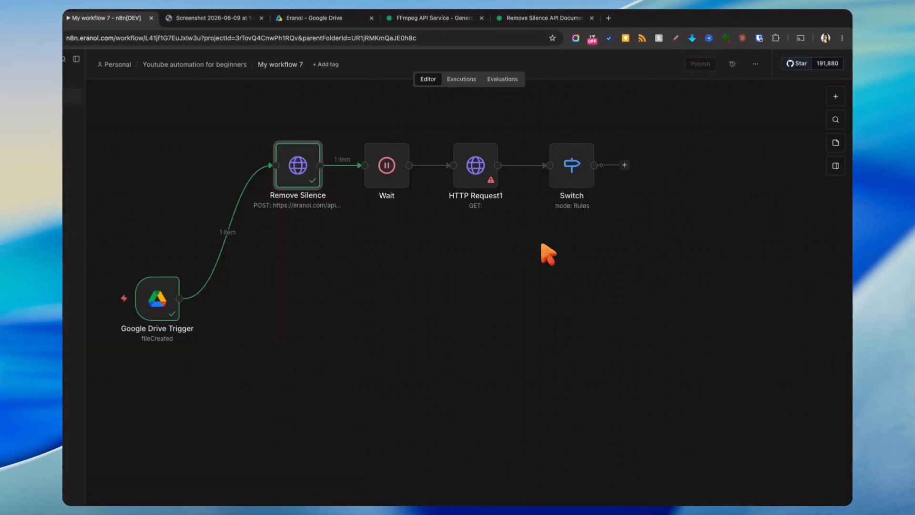
- Run the workflow through the Wait step and open HTTP Request1's settings
double_click(396, 174)
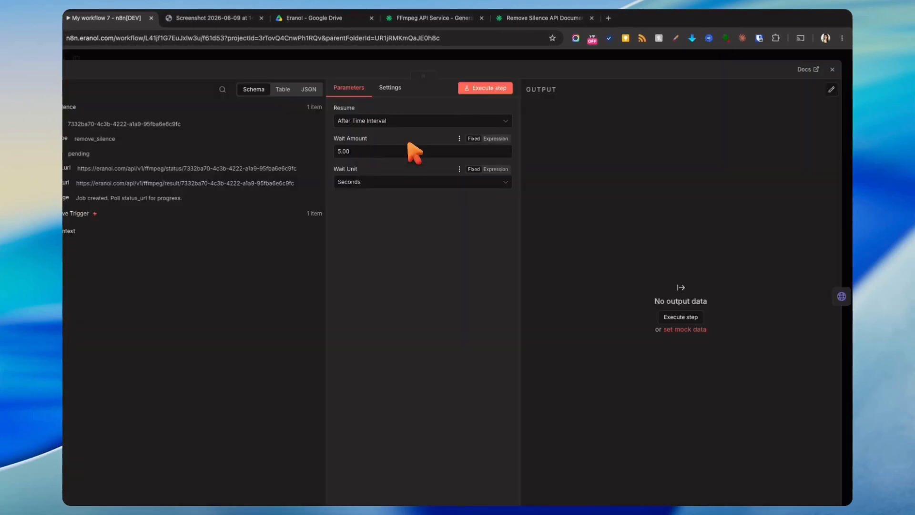
left_click(634, 55)
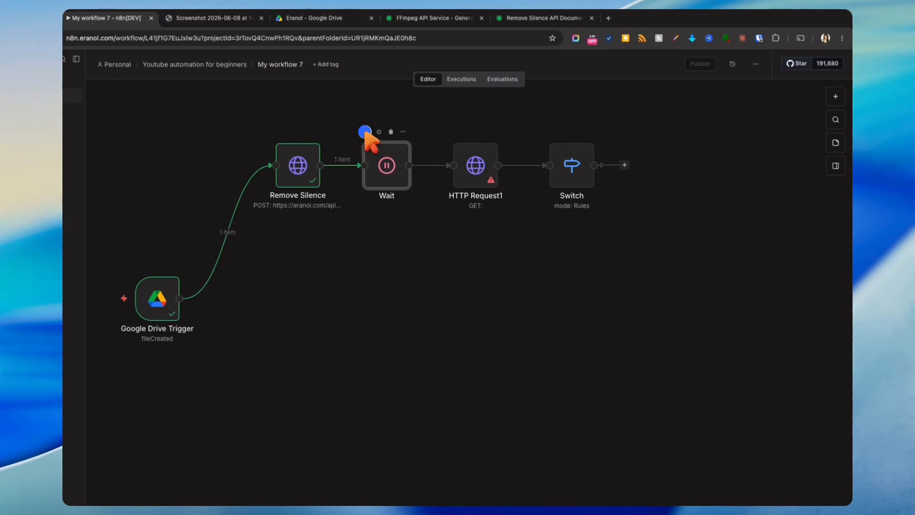
left_click(365, 131)
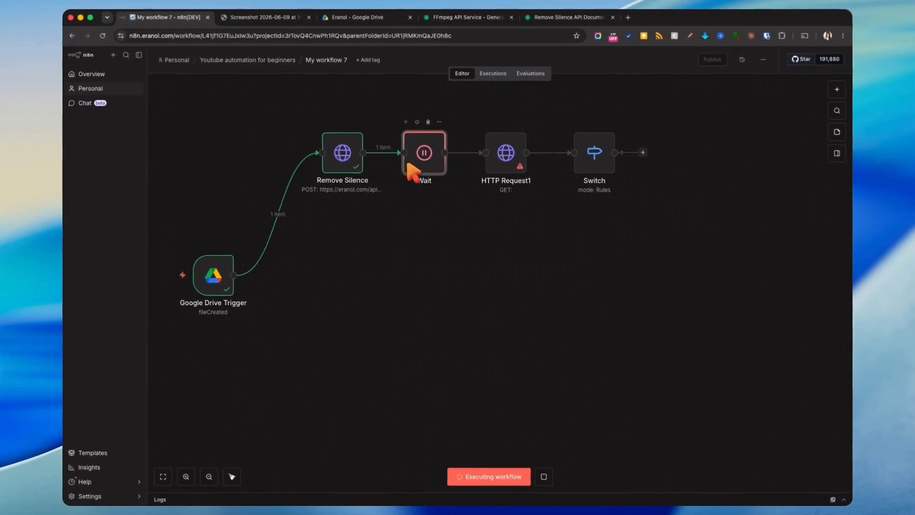
double_click(506, 152)
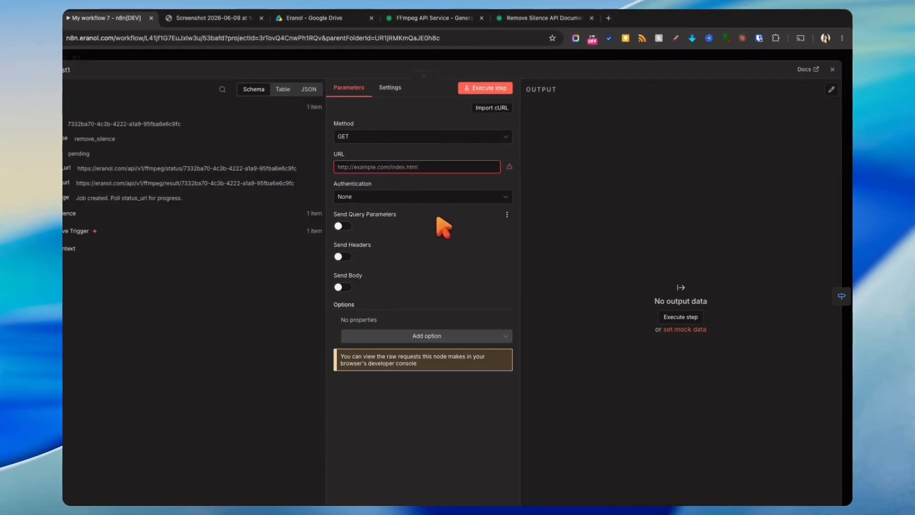
- Copy the GET /api/v1/ffmpeg/status/{job_id} endpoint from the Remove Silence API's Status docs page
left_click(444, 18)
left_click(543, 18)
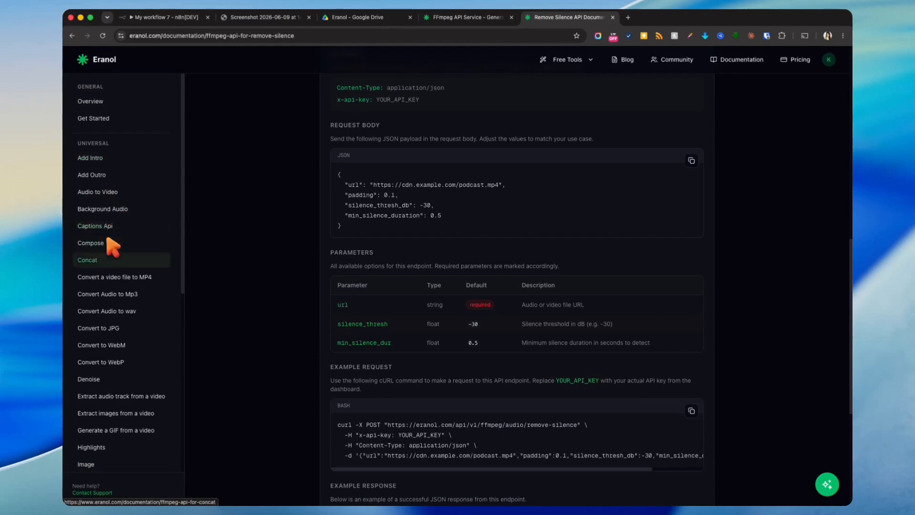
scroll(116, 240, "down", 10)
scroll(108, 325, "up", 7)
scroll(116, 318, "down", 5)
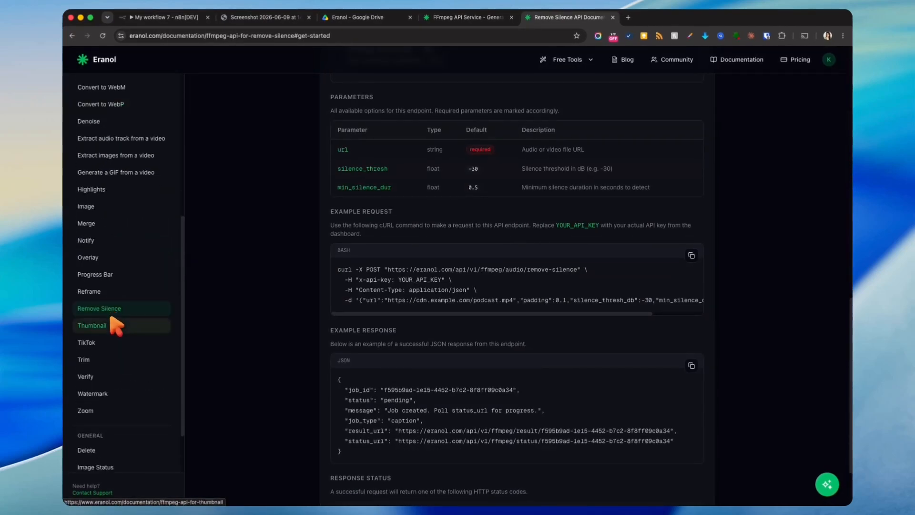
scroll(115, 329, "down", 1)
scroll(115, 387, "down", 3)
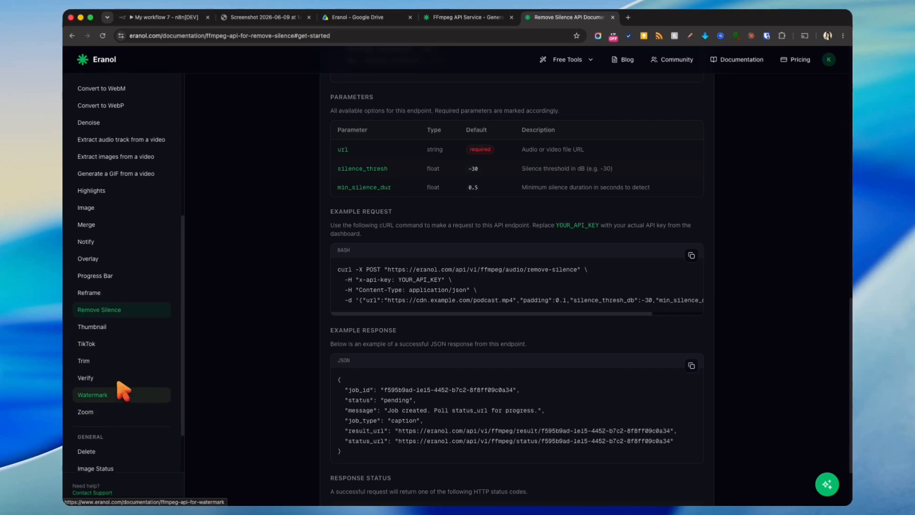
left_click(104, 419)
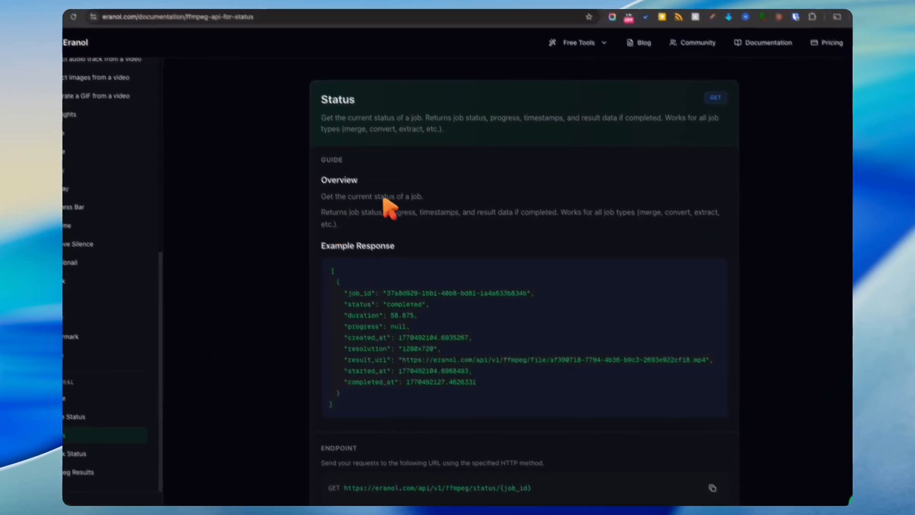
scroll(488, 144, "down", 5)
left_click(745, 220)
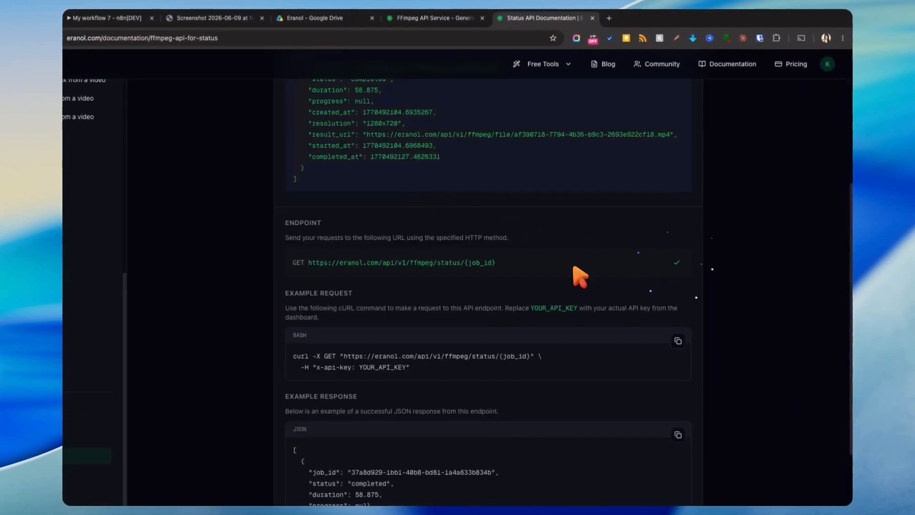
left_click(130, 19)
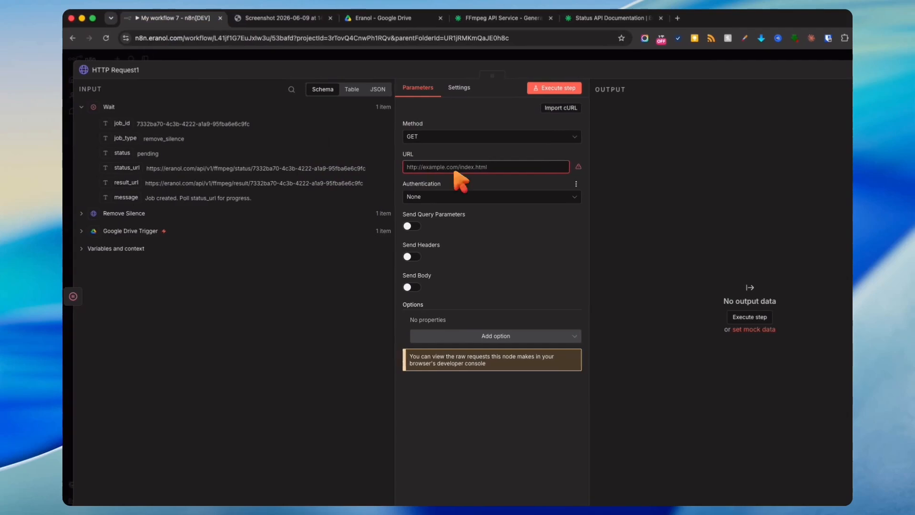
- Set HTTP Request1's URL to the status endpoint, with {{ $json.job_id }} replacing {job_id}
left_click(486, 167)
key("super+v")
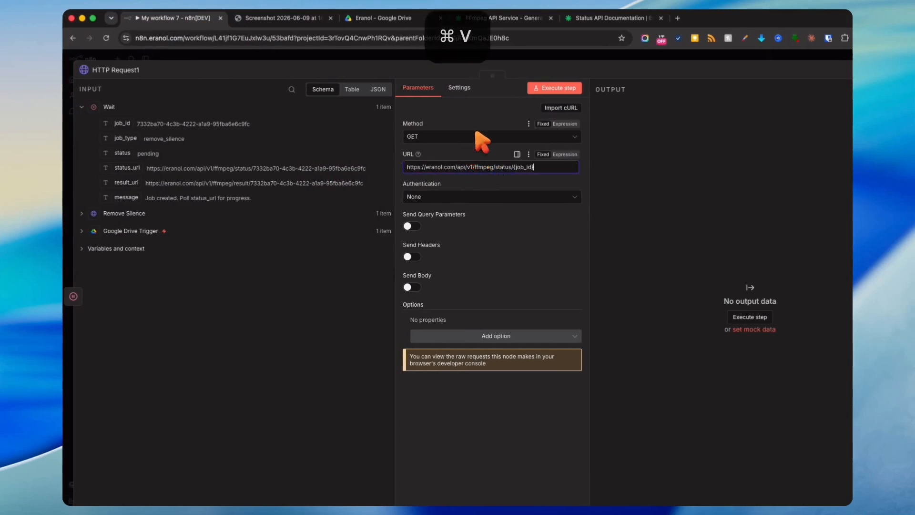
left_click(599, 19)
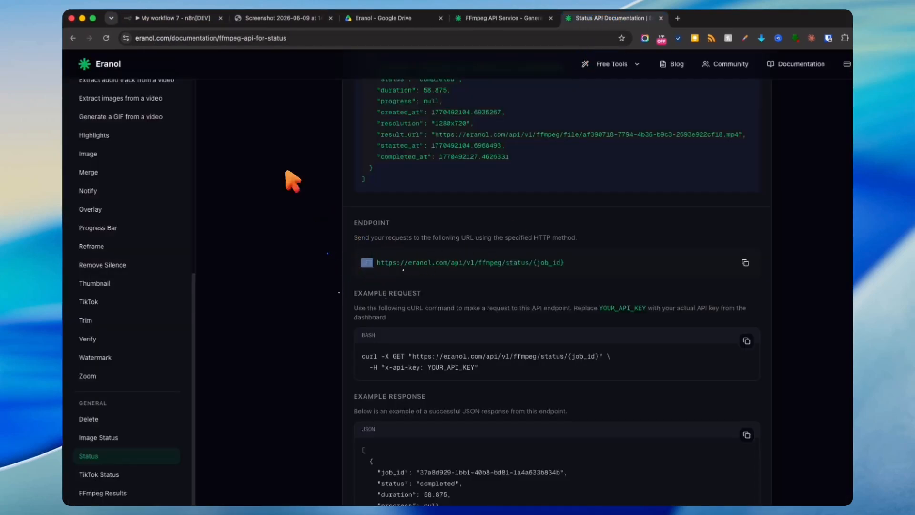
left_click(167, 19)
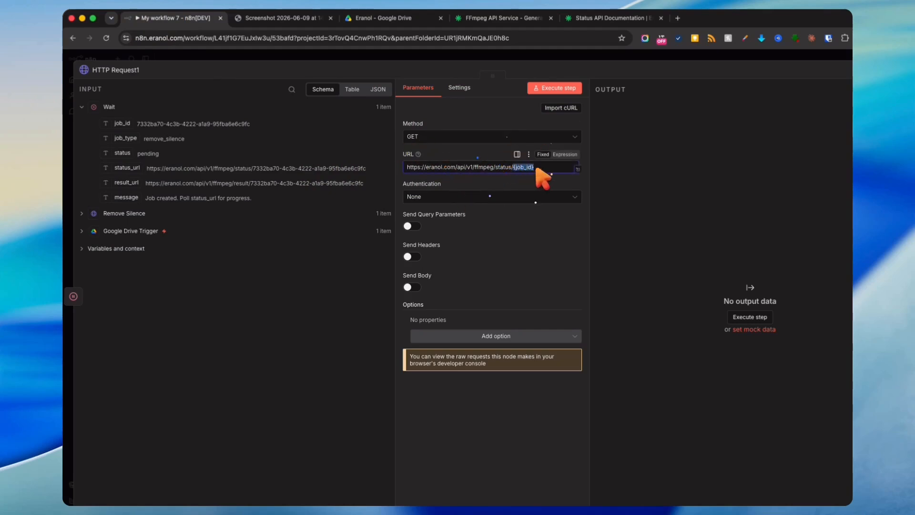
key("BackSpace")
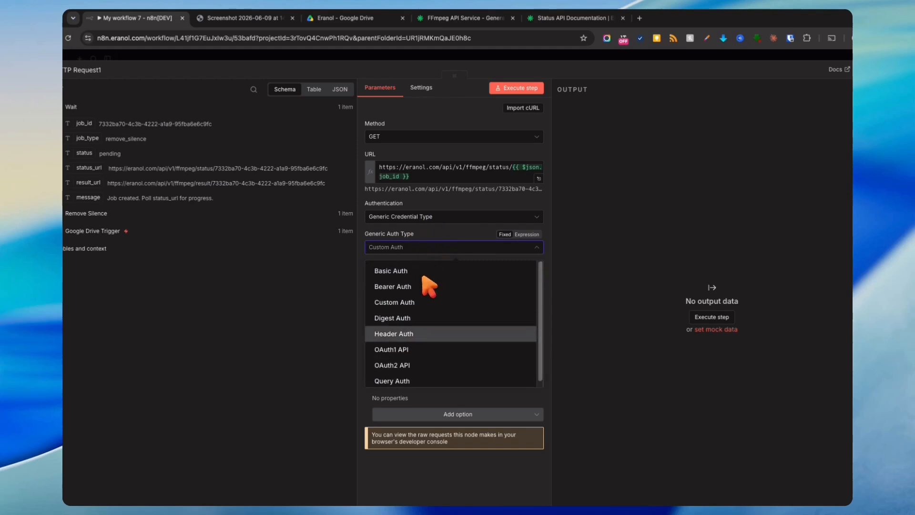
- Authenticate with Header Auth using the Eranol Api credential and run it to get a completed job
left_click(409, 330)
left_click(410, 275)
left_click(410, 302)
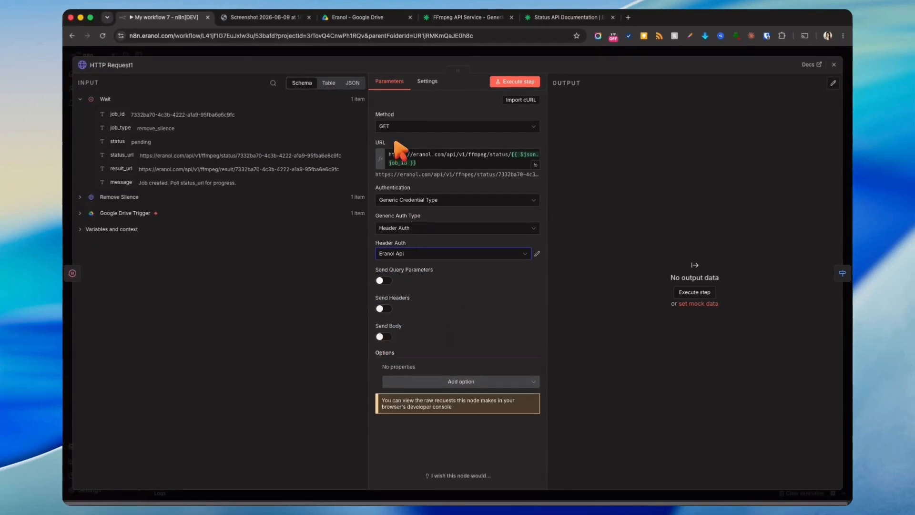
left_click(515, 81)
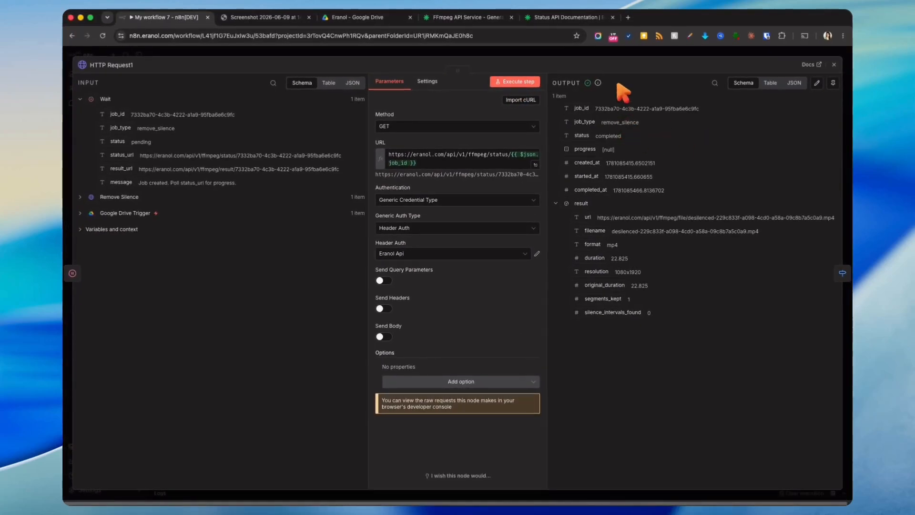
left_click(619, 56)
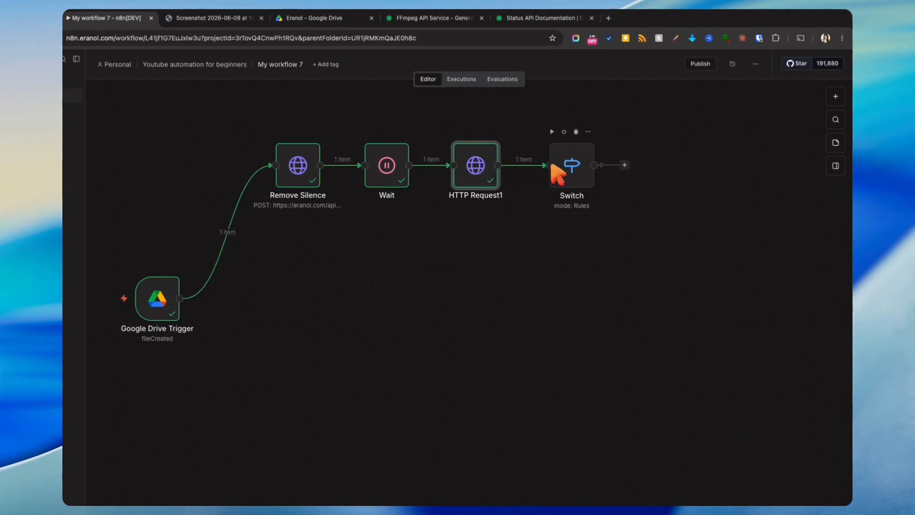
- Create three Switch routing rules, each comparing the status field
double_click(573, 176)
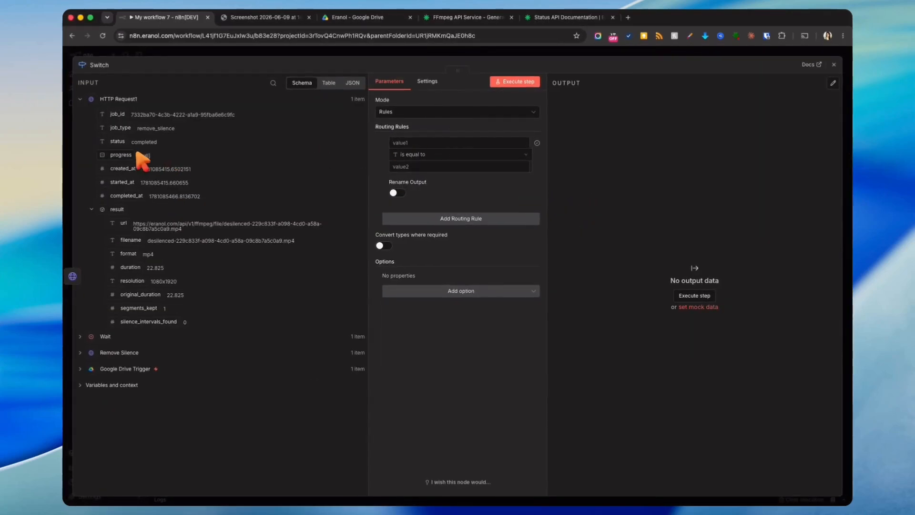
left_click_drag(119, 142, 448, 144)
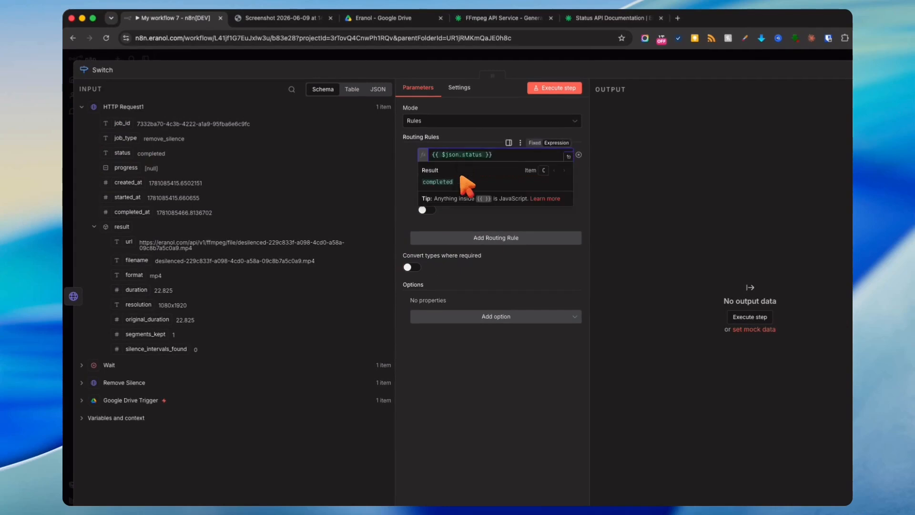
left_click(441, 238)
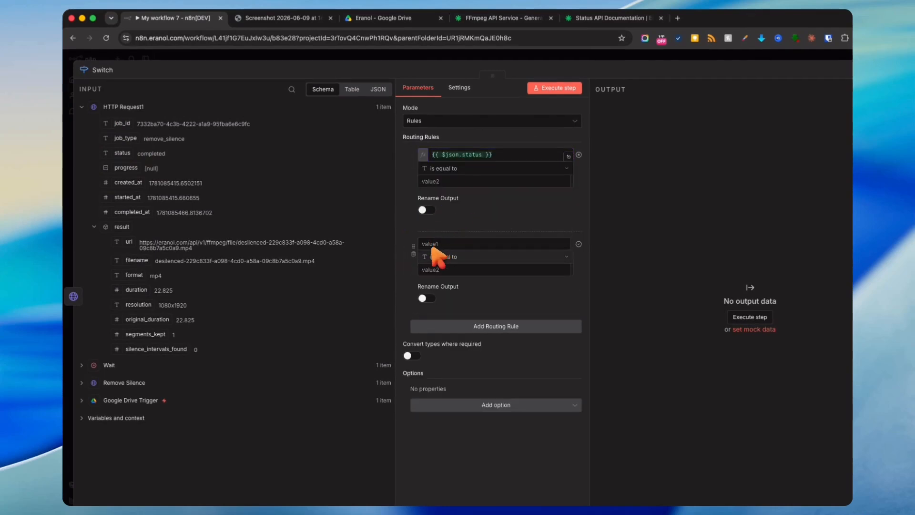
left_click_drag(134, 159, 457, 245)
left_click(455, 327)
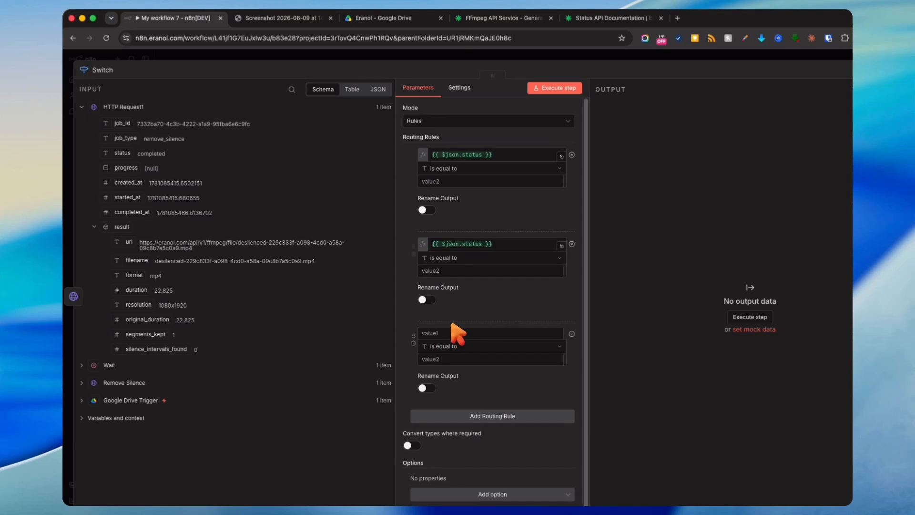
left_click_drag(122, 153, 455, 333)
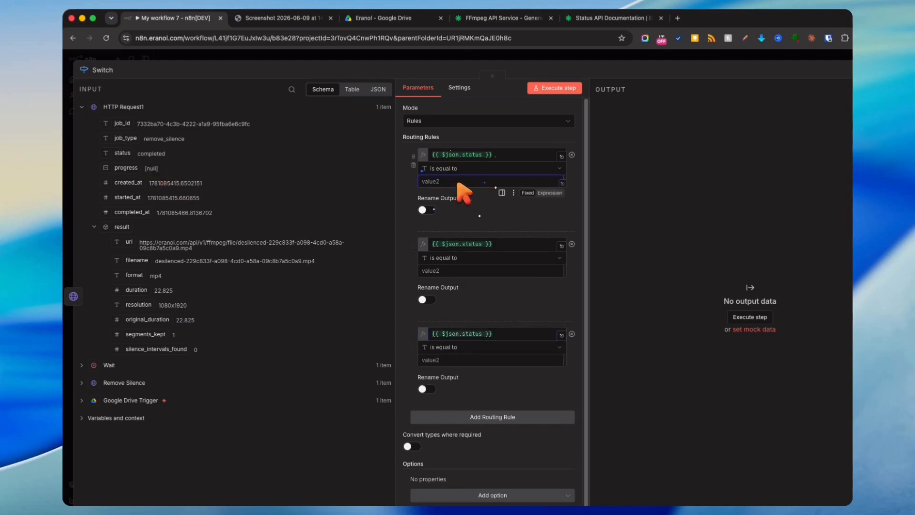
- Make rule 1 status equals failed named Fail, and rule 2 status not equal completed named Processing
type("failed")
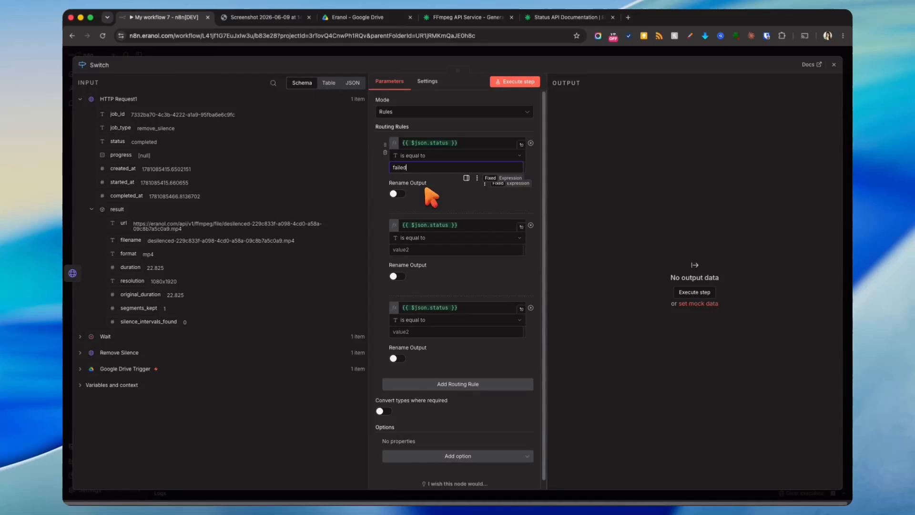
left_click(396, 194)
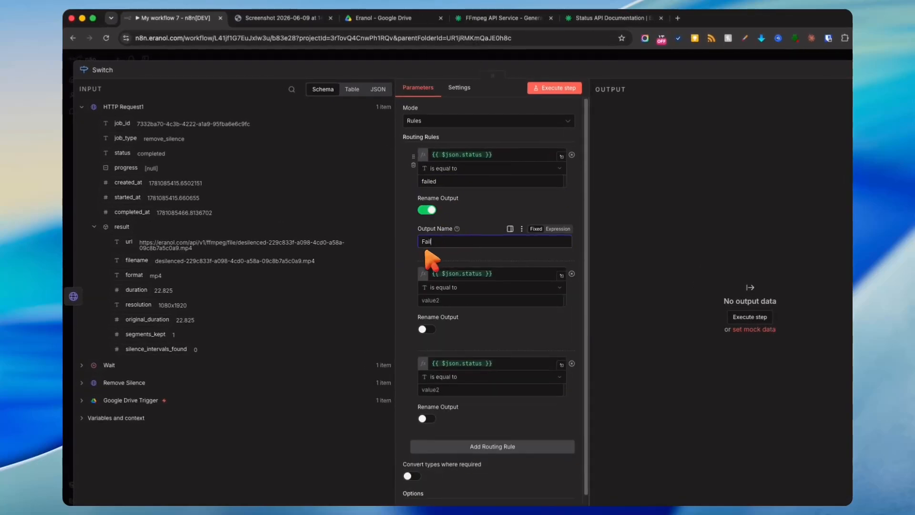
type("Fail")
scroll(428, 260, "down", 2)
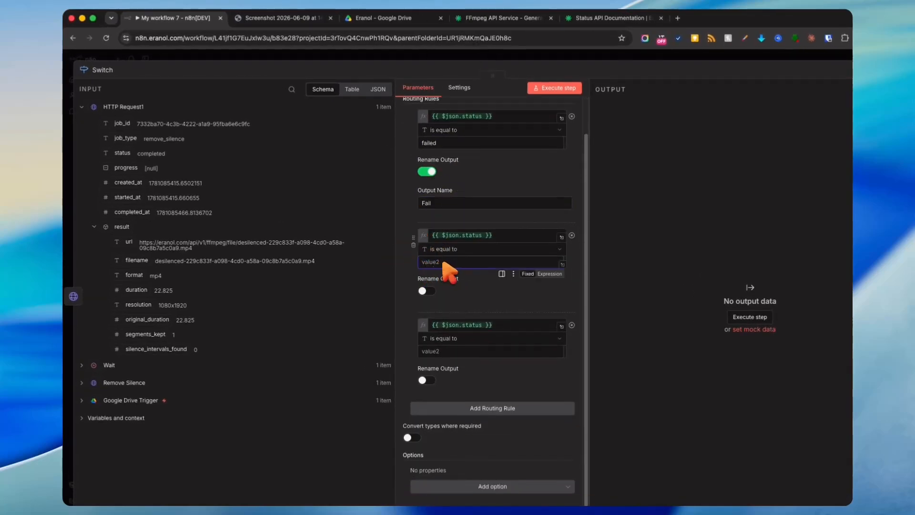
type("compl")
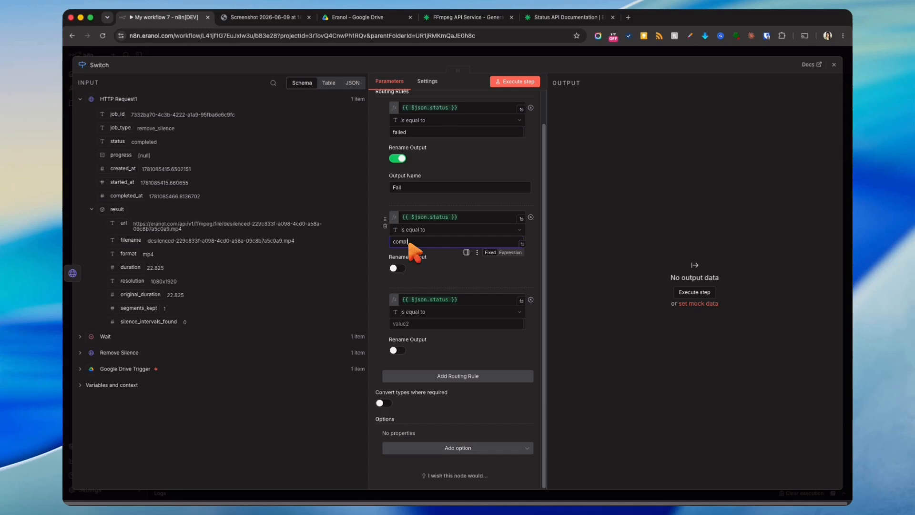
type("eted")
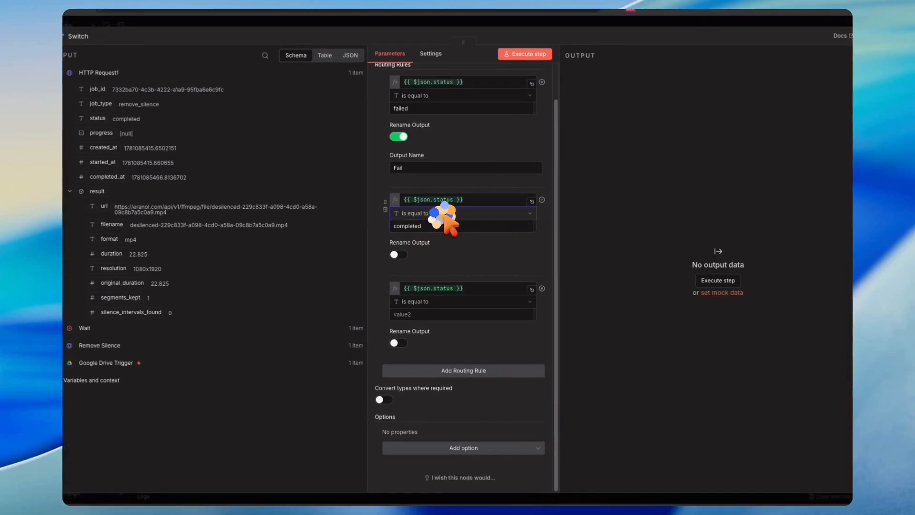
left_click(431, 230)
mouse_move(439, 242)
left_click(498, 305)
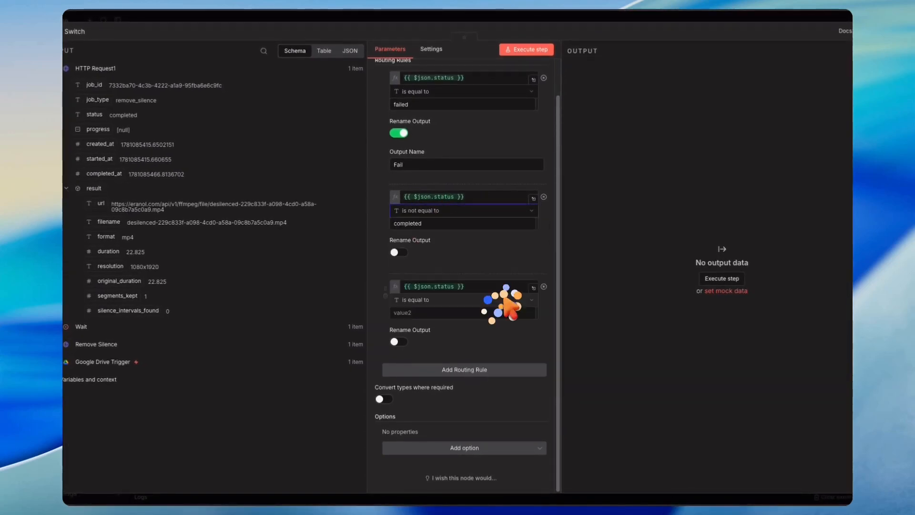
left_click(401, 251)
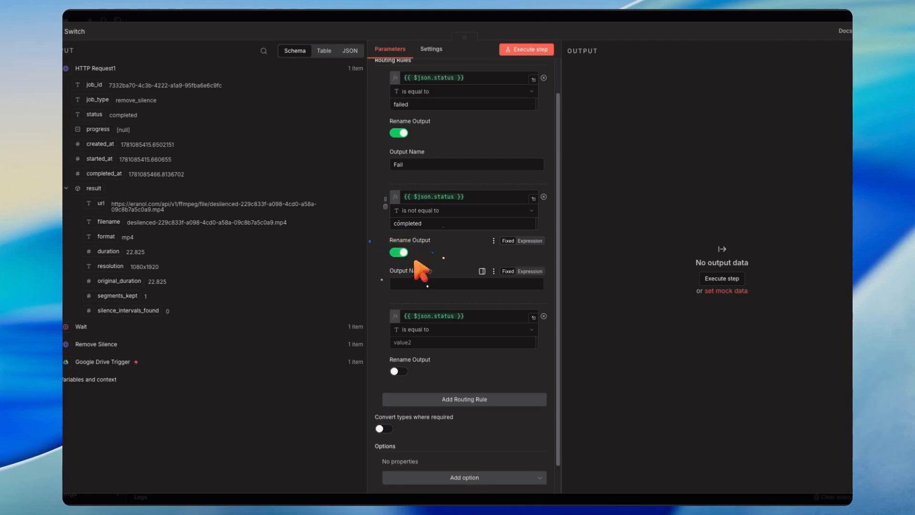
type("Proce")
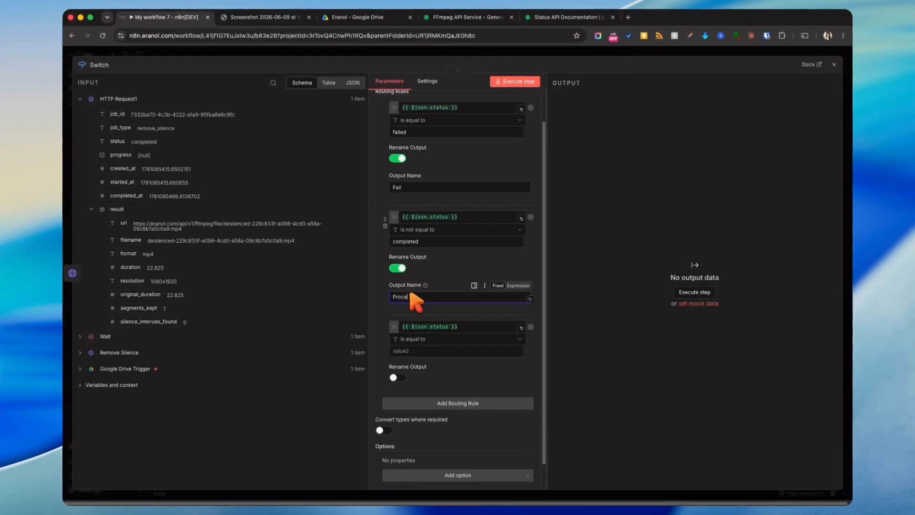
type("ssing")
- Make rule 3 match status equals completed with its output named Done
left_click(394, 350)
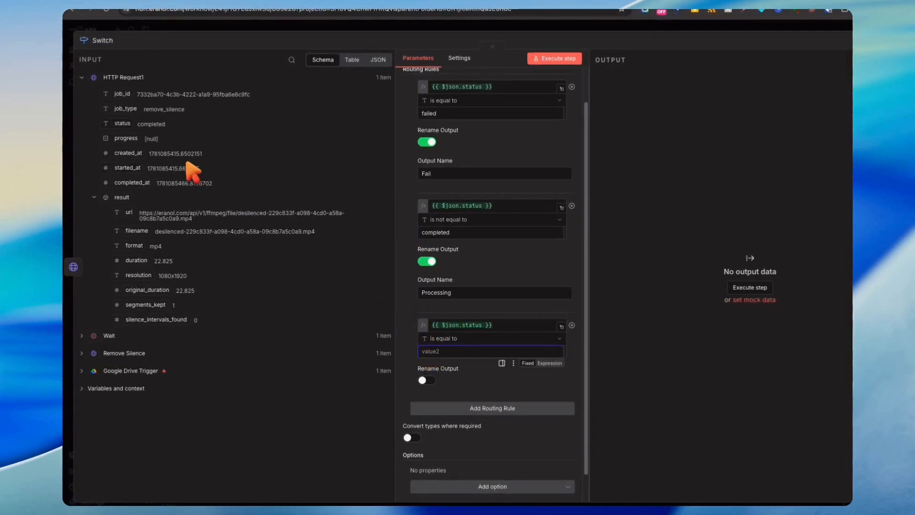
type("complete")
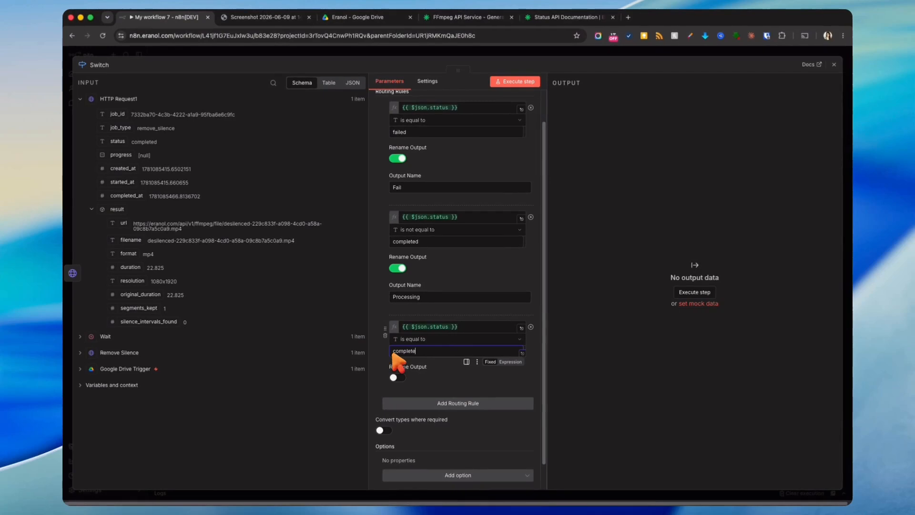
type("d")
left_click(397, 377)
left_click(412, 406)
type("Done")
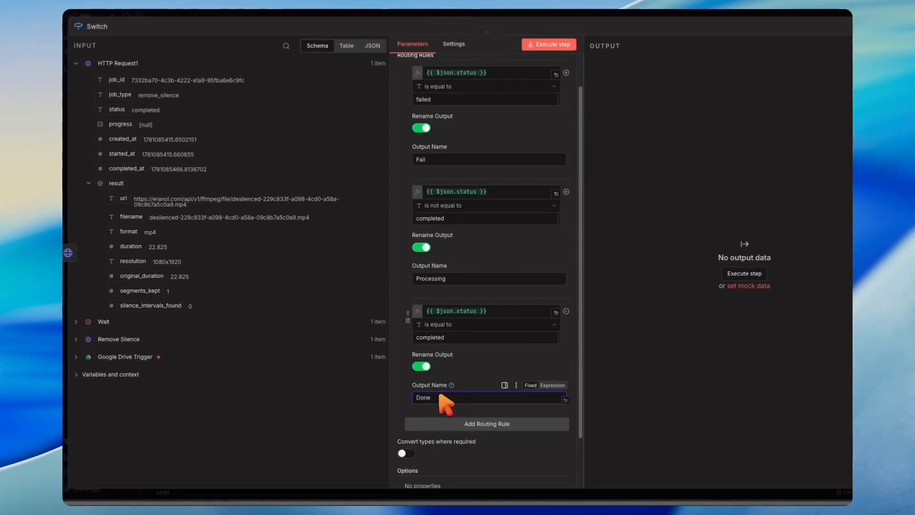
left_click(560, 14)
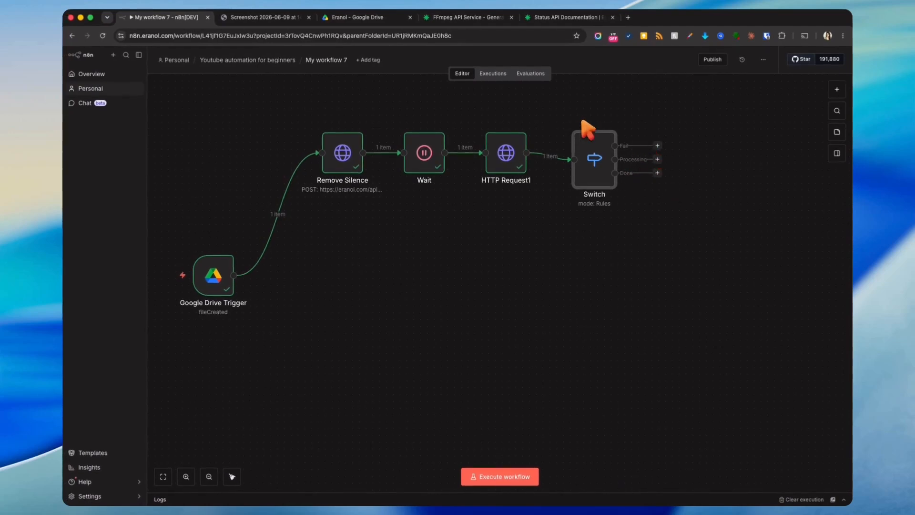
- Move the Done rule above Processing and wire the Processing output back into the Wait node
double_click(590, 151)
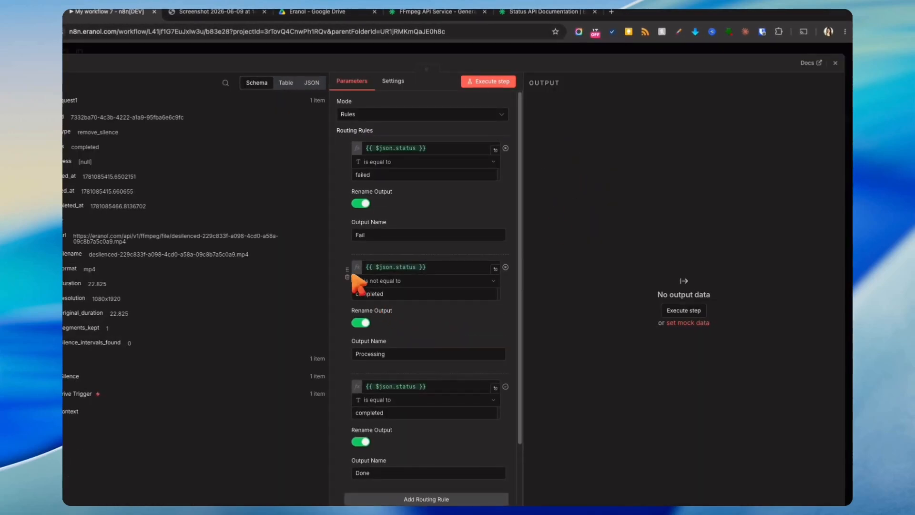
left_click_drag(349, 386, 349, 278)
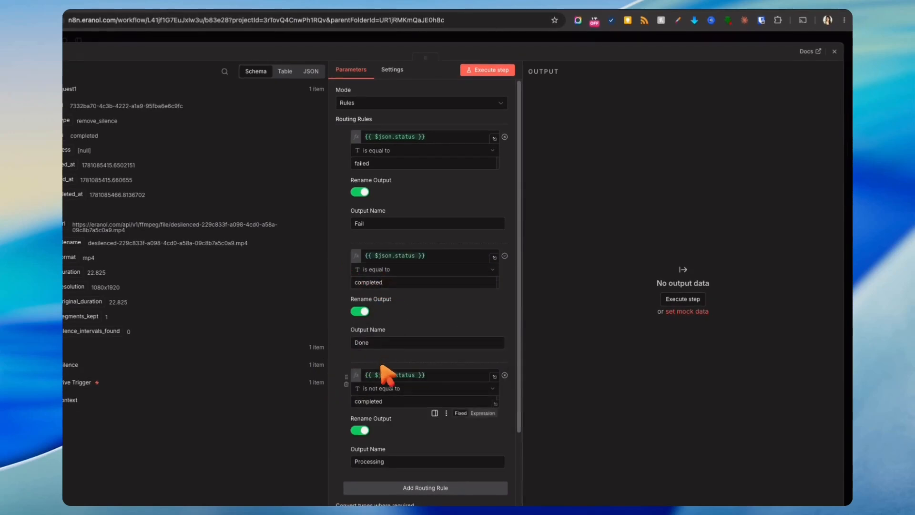
left_click(621, 36)
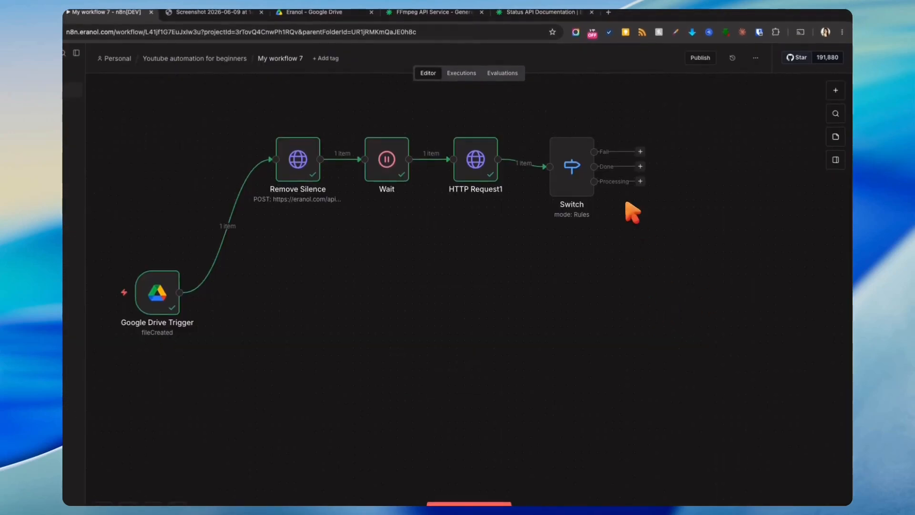
left_click_drag(567, 178, 567, 171)
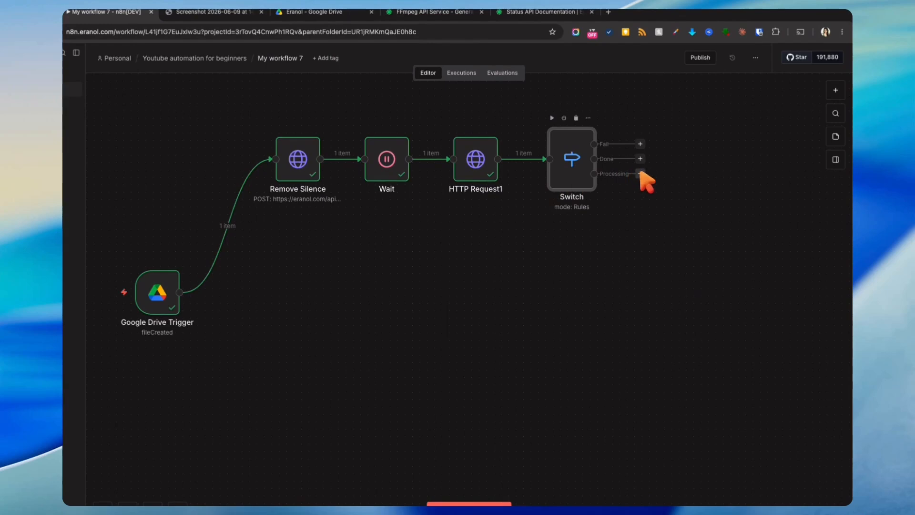
left_click_drag(641, 174, 305, 175)
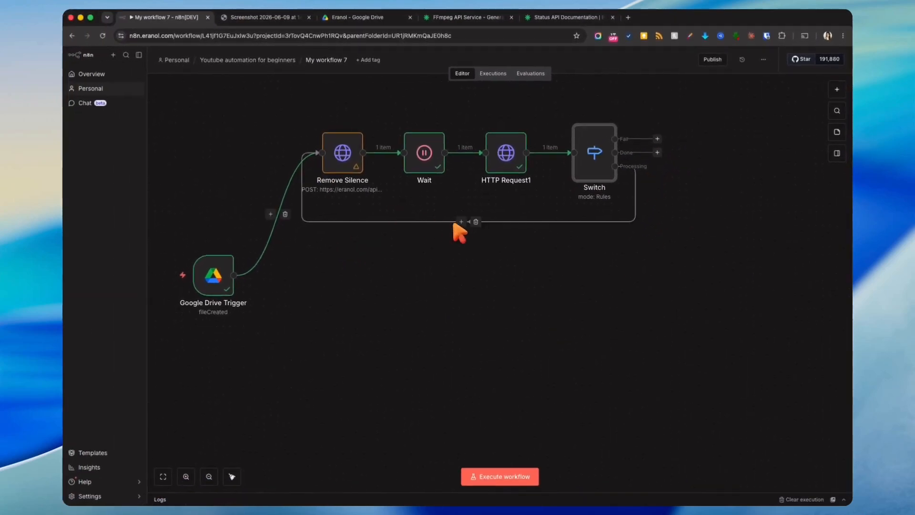
left_click(475, 221)
left_click_drag(349, 143, 335, 211)
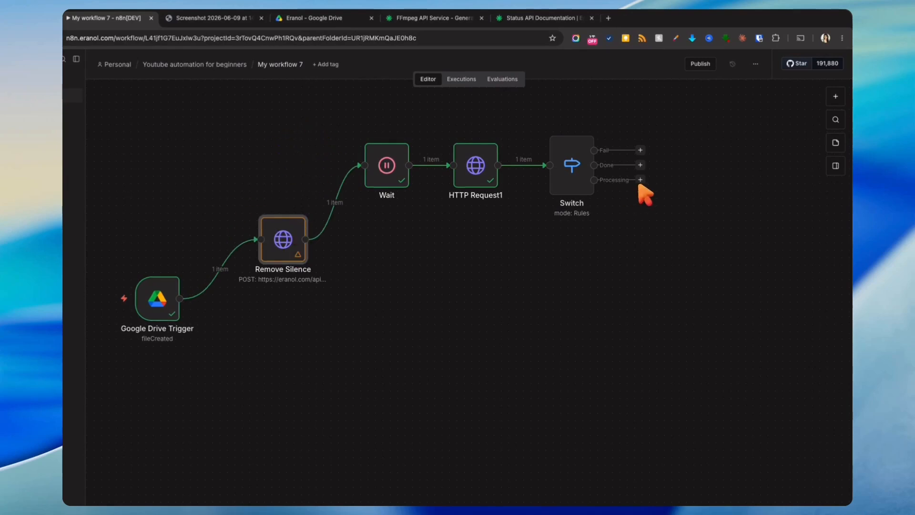
left_click_drag(636, 180, 368, 188)
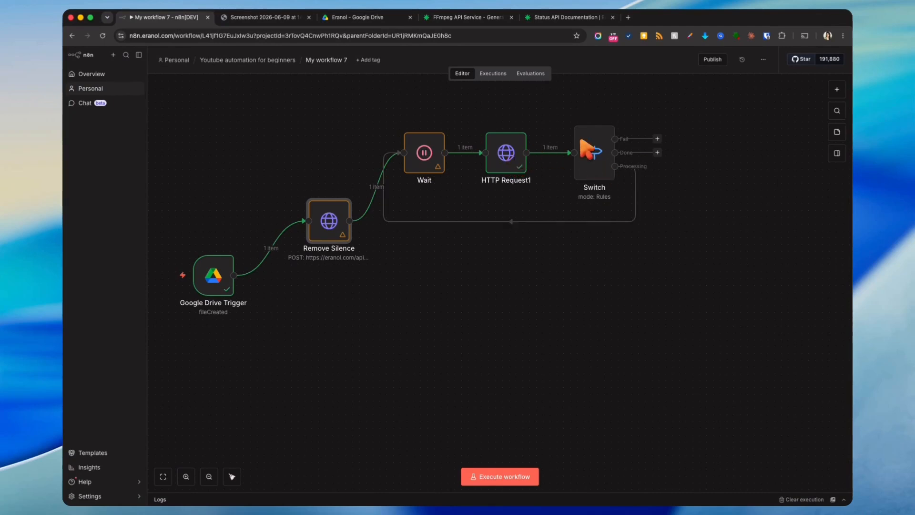
- Run the workflow up to Switch and check the item lands on Processing
left_click(576, 119)
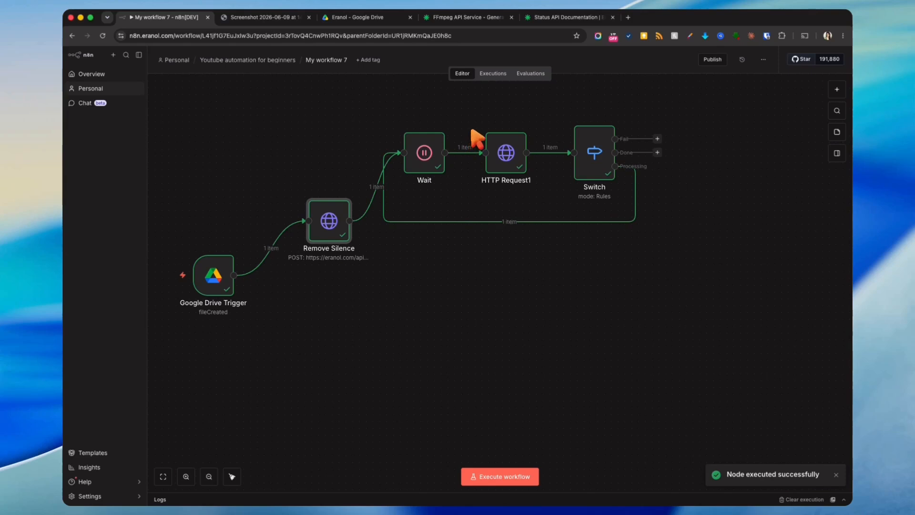
double_click(598, 160)
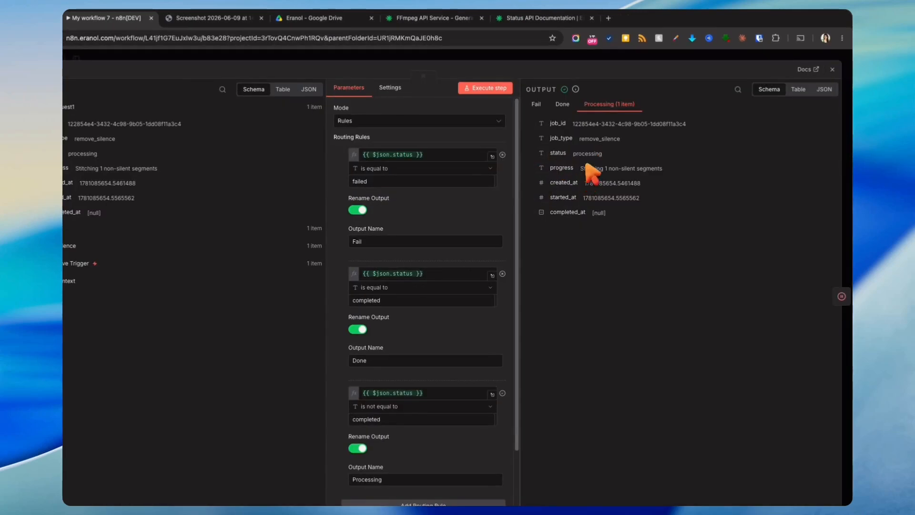
key("Escape")
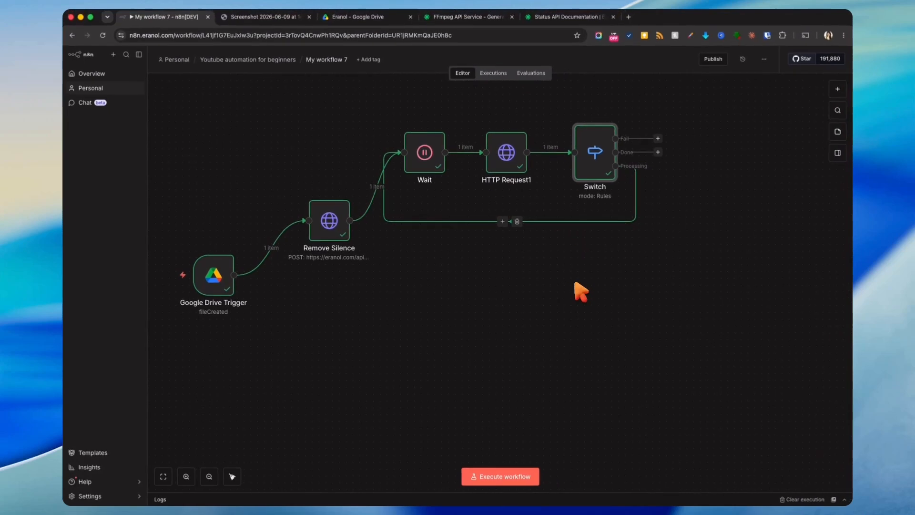
- Align Remove Silence with Wait and add a sticky note reading '## Remove Silence'
left_click_drag(326, 236, 327, 161)
left_click(292, 286)
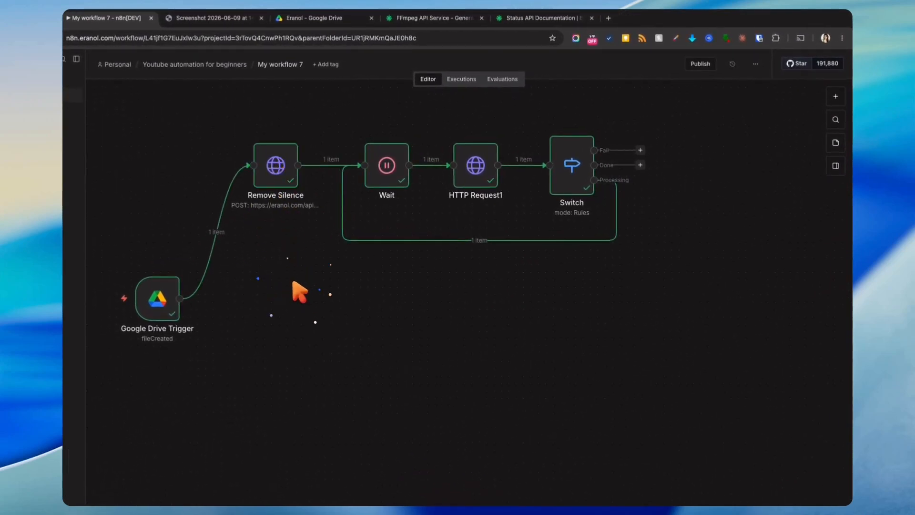
left_click(836, 96)
type("note")
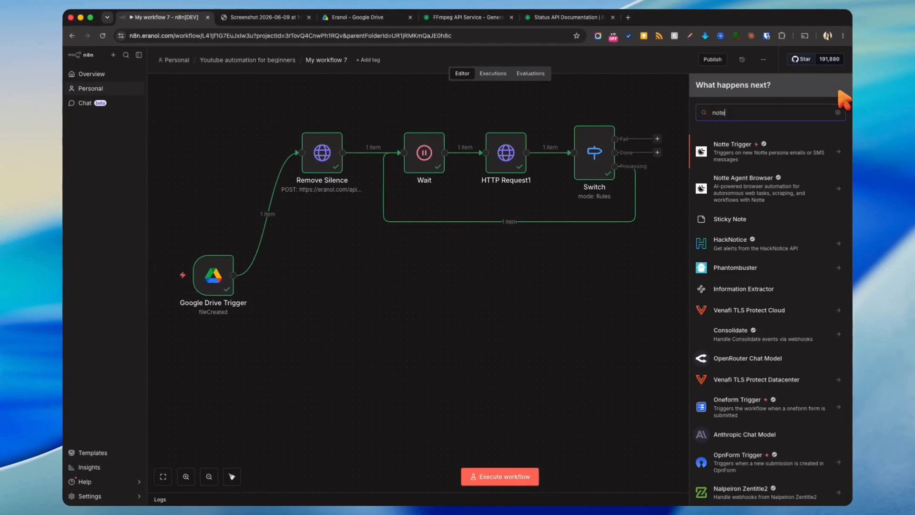
left_click(730, 218)
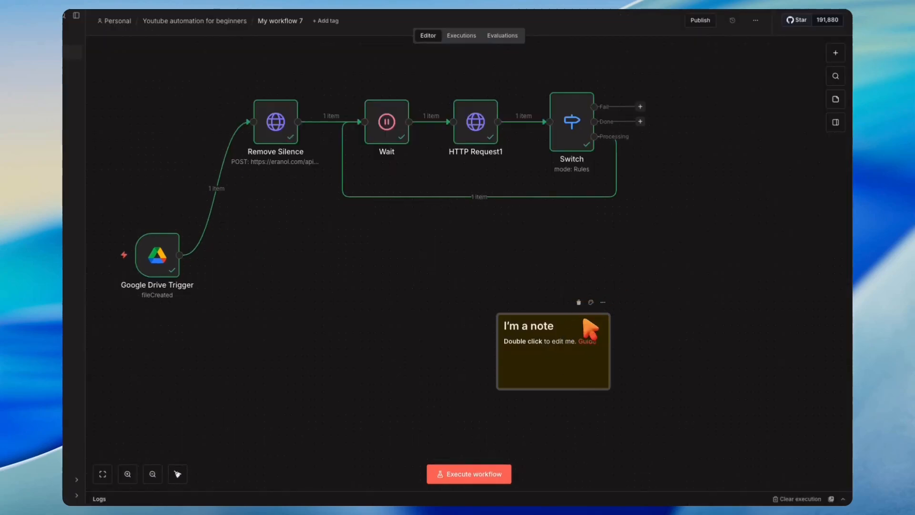
left_click(554, 326)
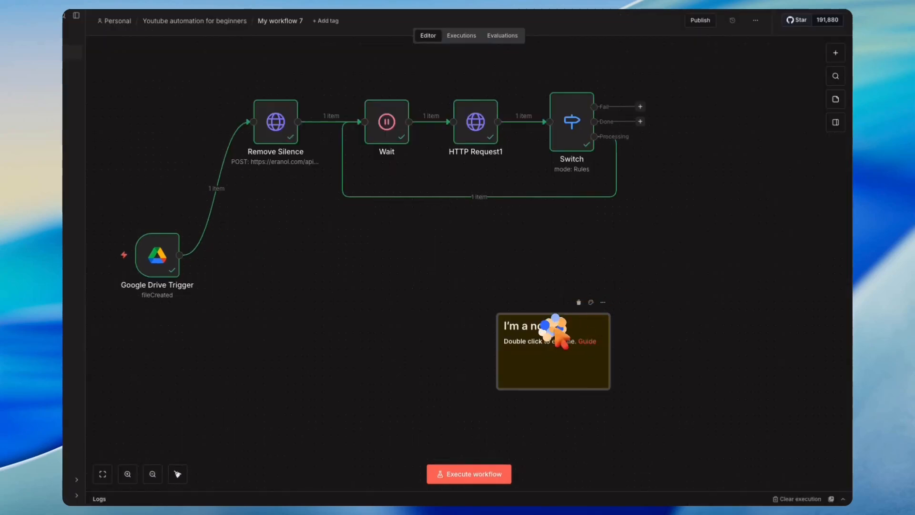
double_click(552, 327)
type("## ")
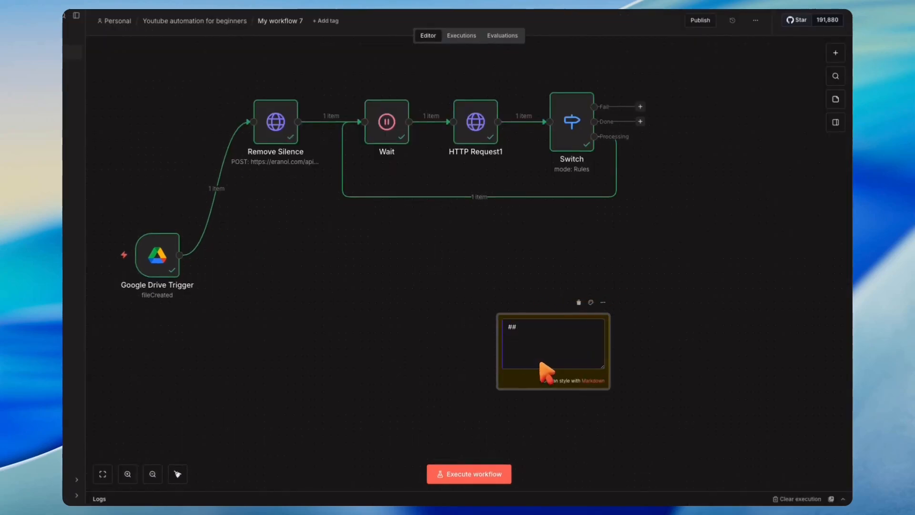
type("Remove S")
type("ile")
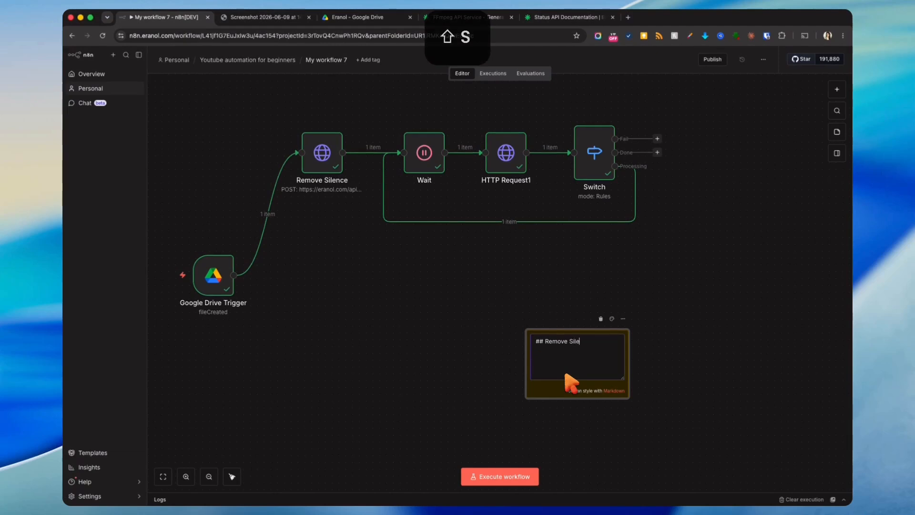
type("nce")
left_click(700, 380)
- Position the note above the row and resize it to span from Remove Silence to Switch
left_click_drag(565, 374, 302, 119)
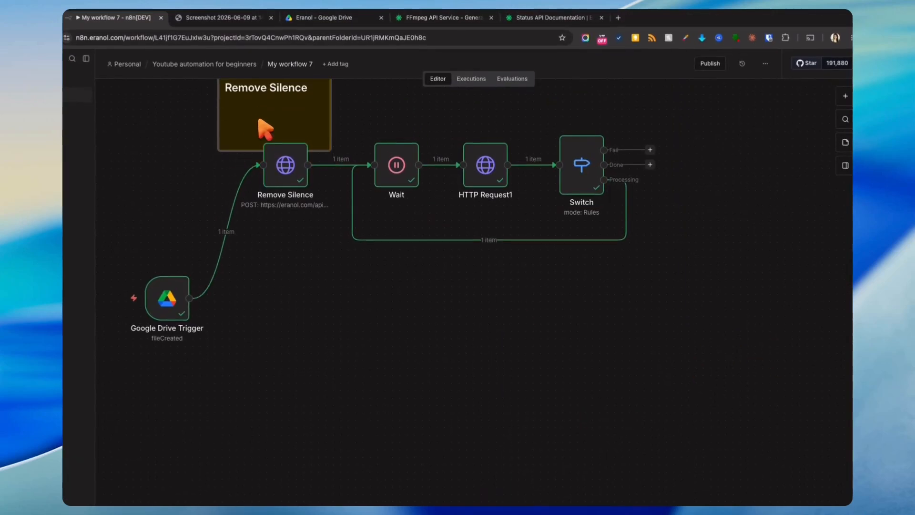
scroll(265, 129, "up", 2)
left_click_drag(331, 153, 663, 156)
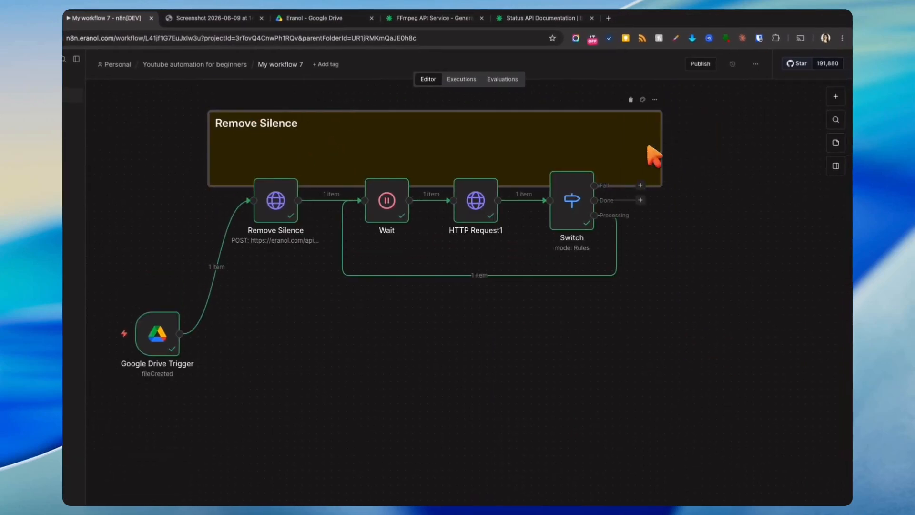
left_click_drag(327, 183, 348, 153)
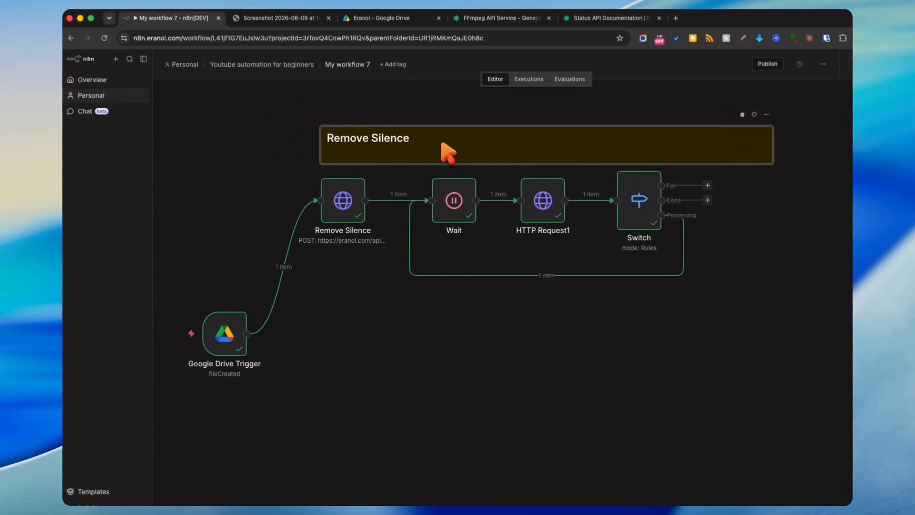
left_click_drag(773, 144, 696, 148)
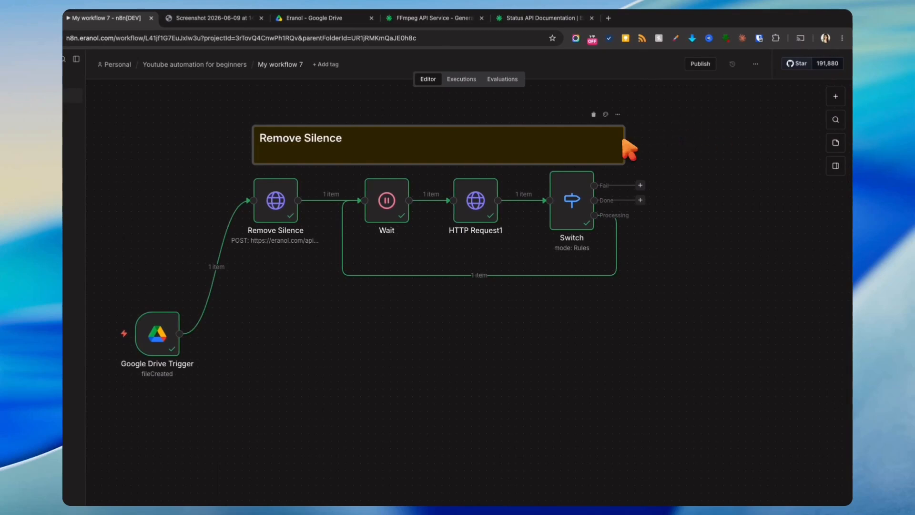
left_click(671, 188)
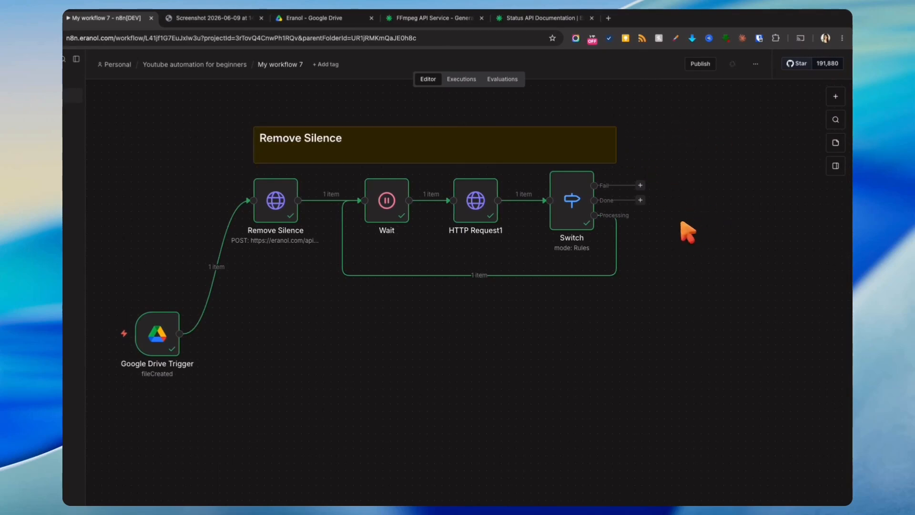
- Add an Eranol Send email notification node to the Switch's Fail output
left_click(640, 185)
type("eranol")
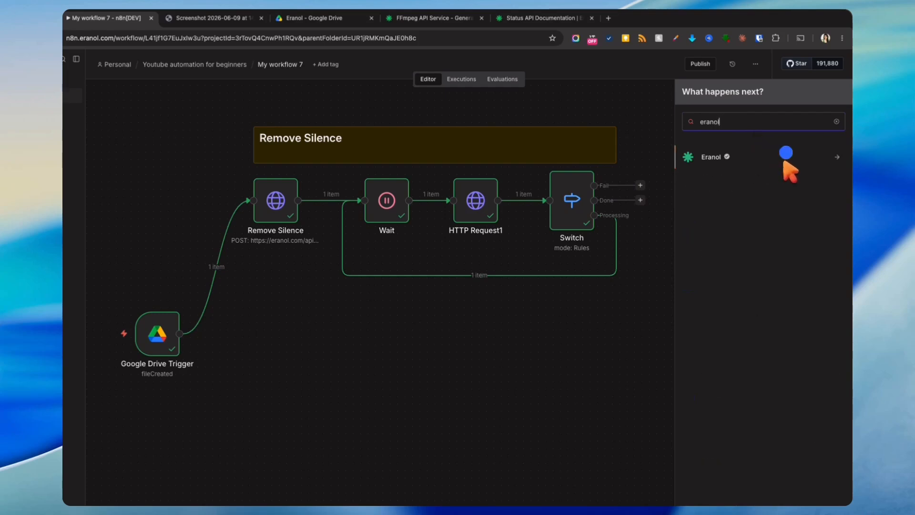
left_click(785, 157)
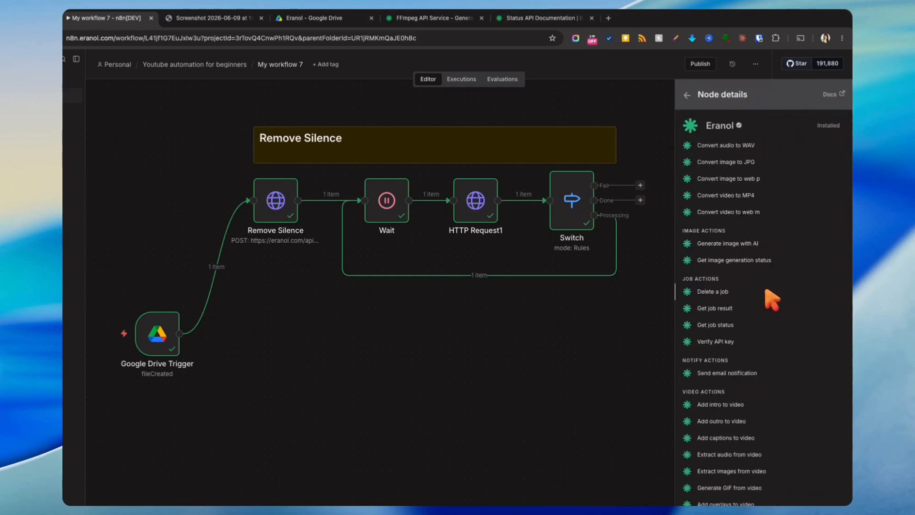
left_click(710, 372)
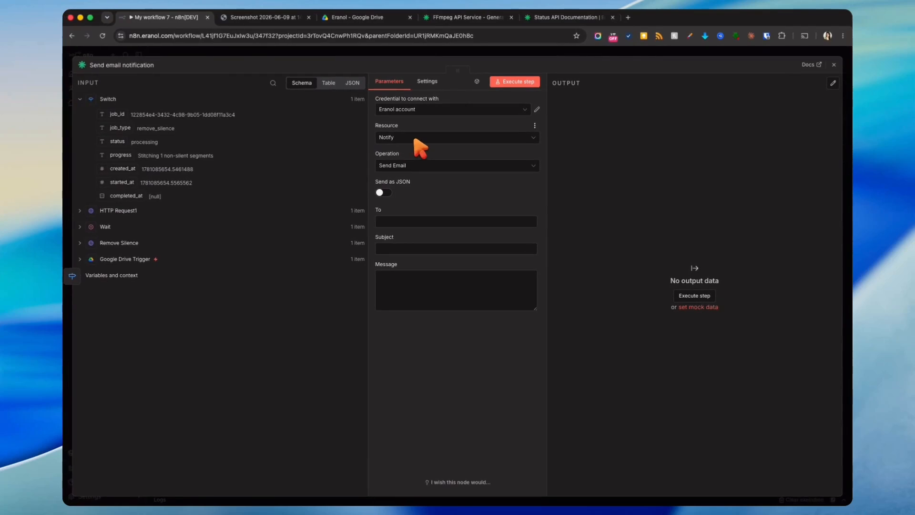
- Enter the recipient e-mail address and set both subject and message to 'Remove Silence Failed'
left_click(392, 220)
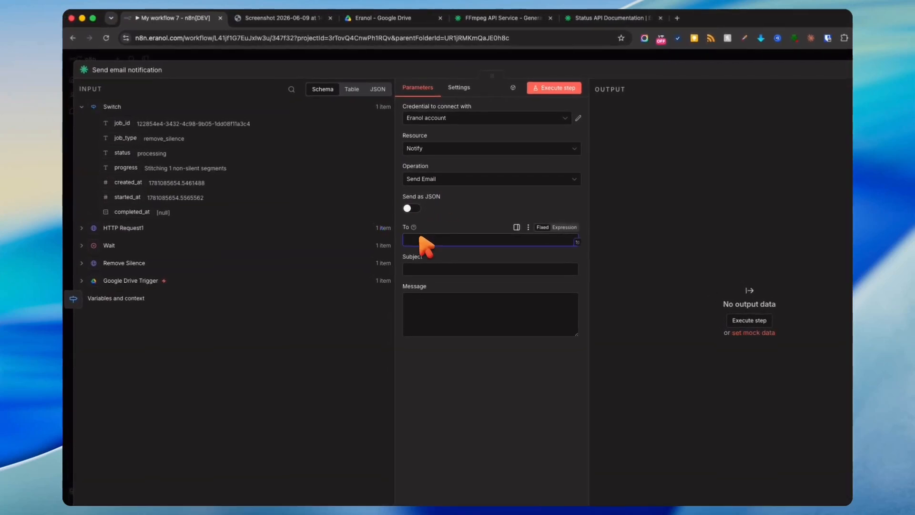
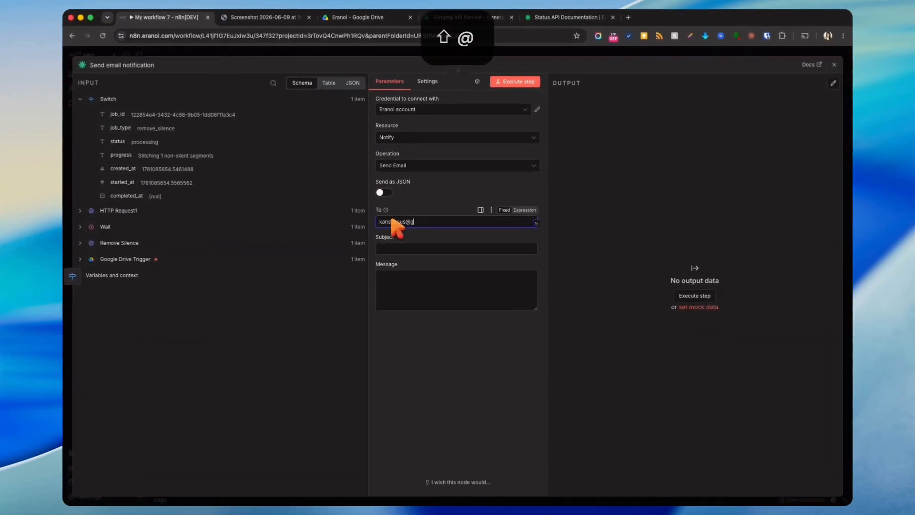
left_click(397, 252)
type("Remove Silence Failed")
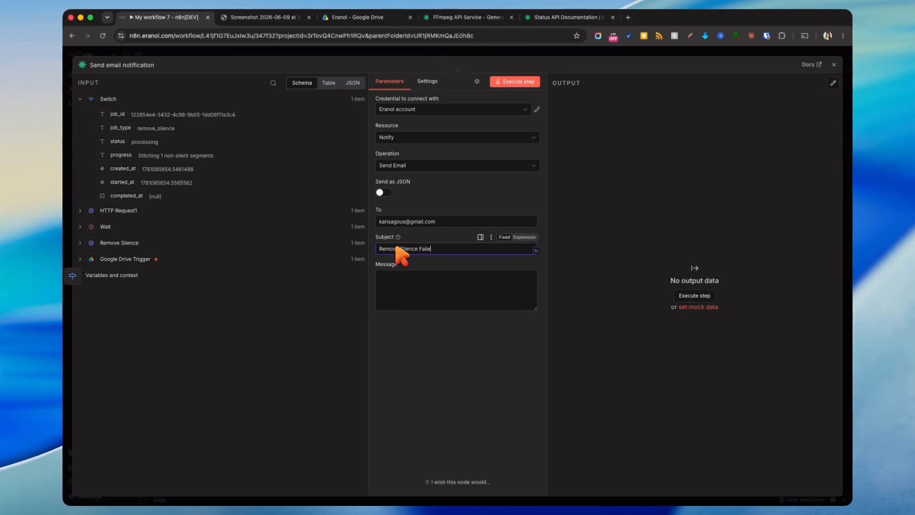
left_click(429, 286)
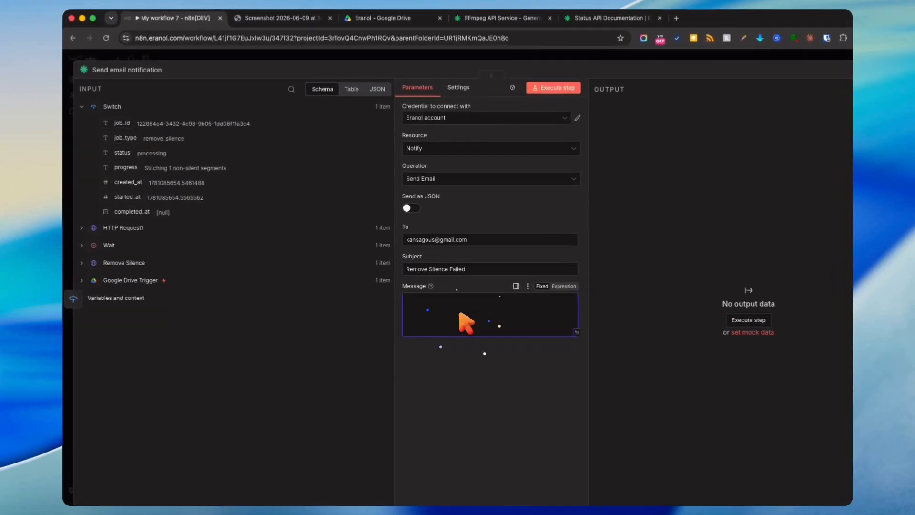
left_click_drag(462, 264, 379, 263)
key("super+c")
left_click(460, 312)
key("super+v")
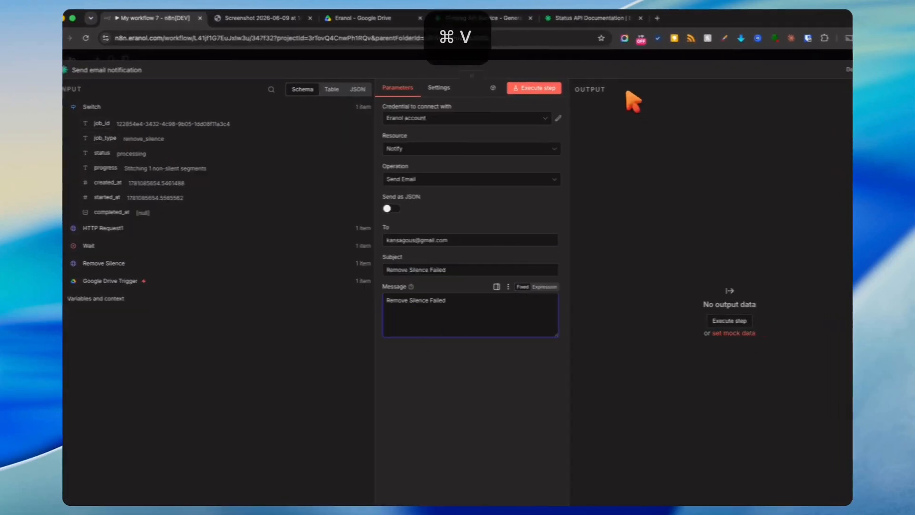
- Place the email node right of Switch and compare the canvas with the hand-drawn workflow plan
left_click(655, 54)
mouse_move(664, 145)
left_mouse_down()
mouse_move(681, 145)
mouse_move(676, 160)
mouse_move(677, 145)
left_mouse_up()
left_click(684, 291)
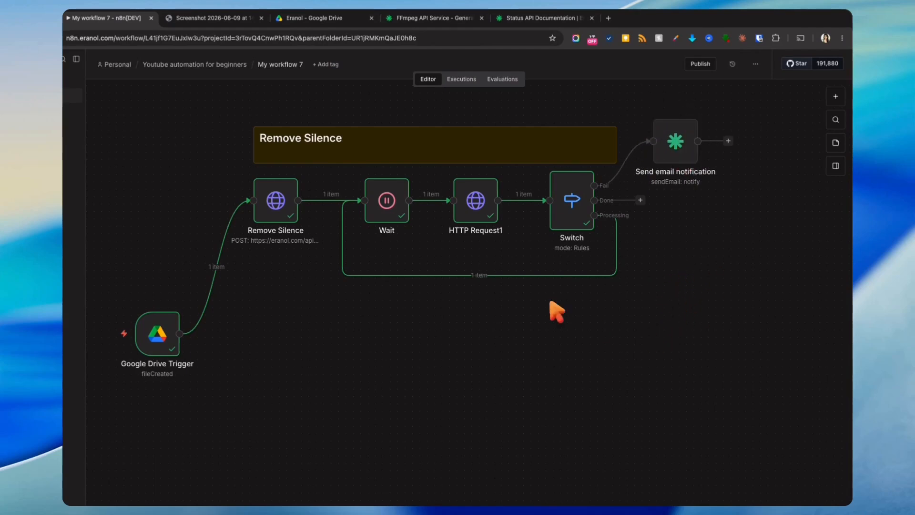
left_click(215, 18)
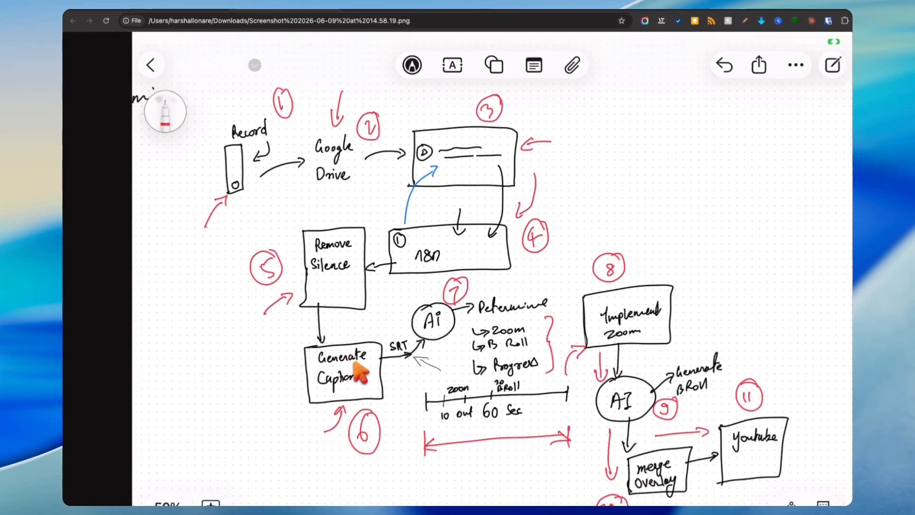
left_click(198, 17)
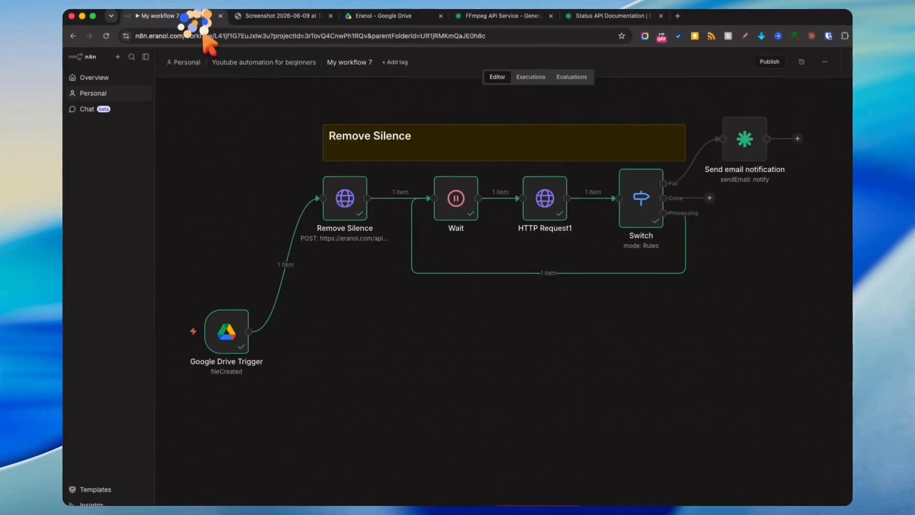
mouse_move(689, 254)
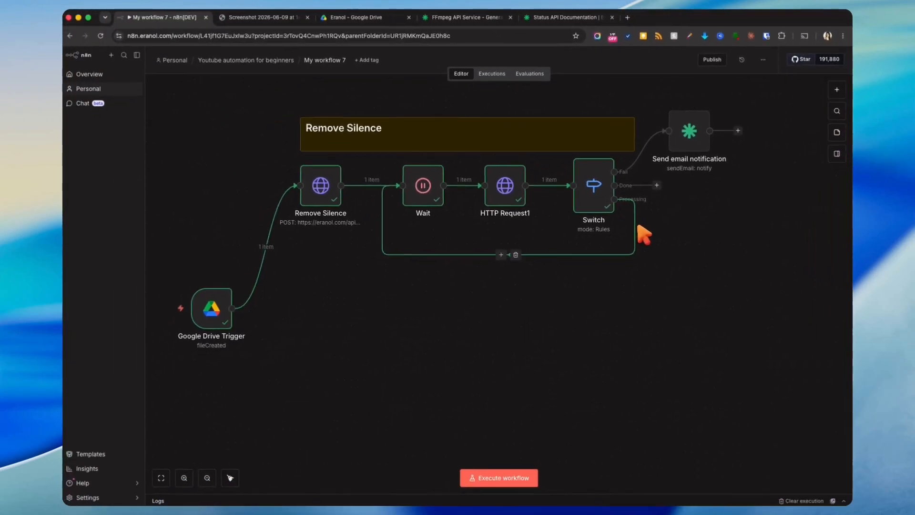